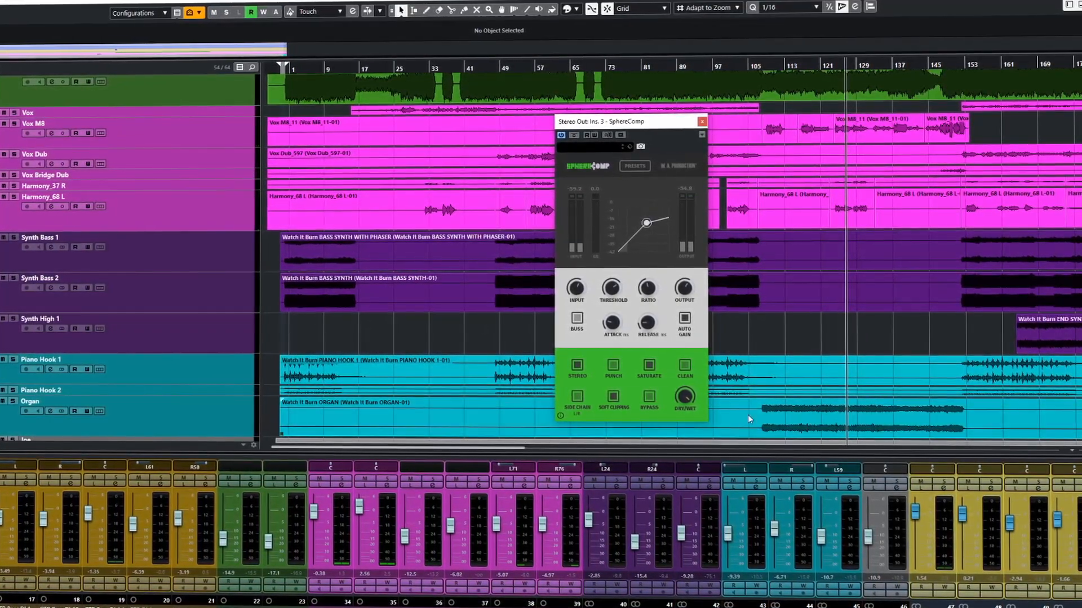
# Toggle Buss mode on and off in the Stereo Out SphereComp and shift the threshold/ratio point on the compression graph
pyautogui.click(572, 321)
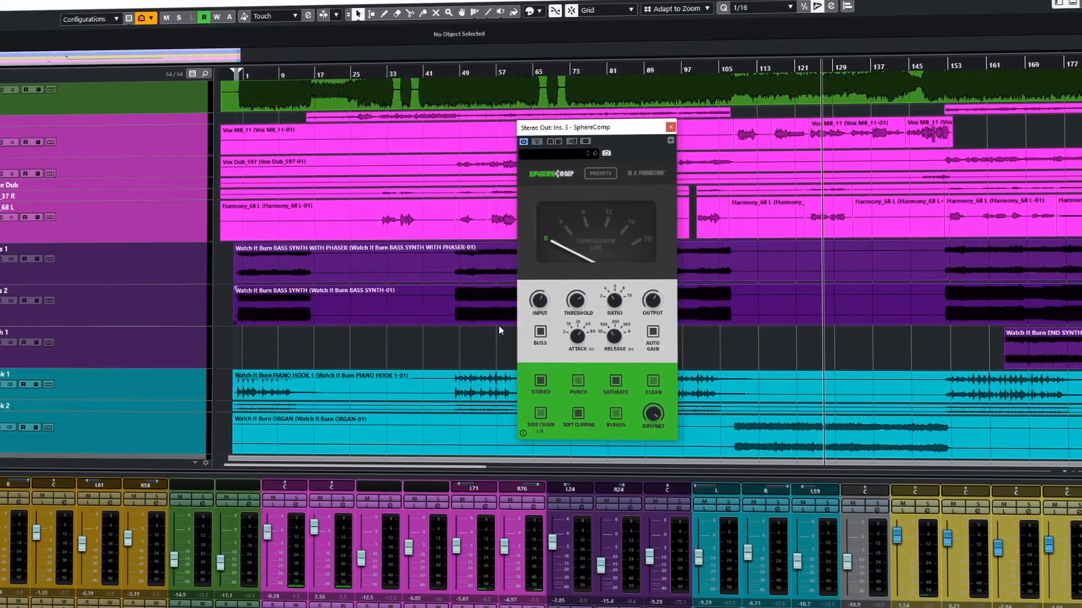
pyautogui.click(536, 335)
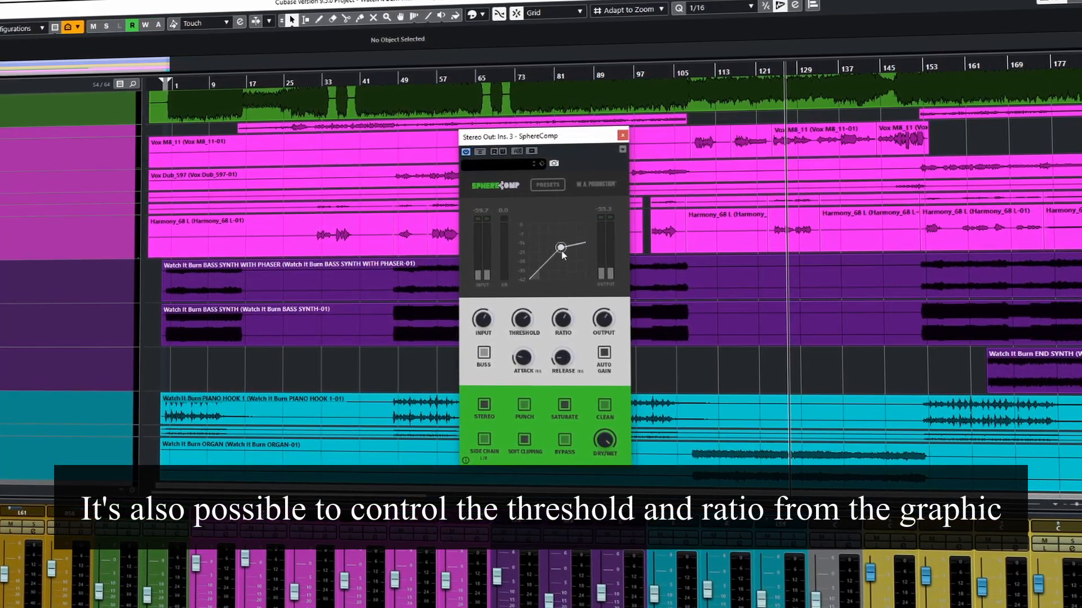
pyautogui.moveTo(560, 251)
pyautogui.mouseDown()
pyautogui.moveTo(531, 253)
pyautogui.moveTo(551, 254)
pyautogui.mouseUp()
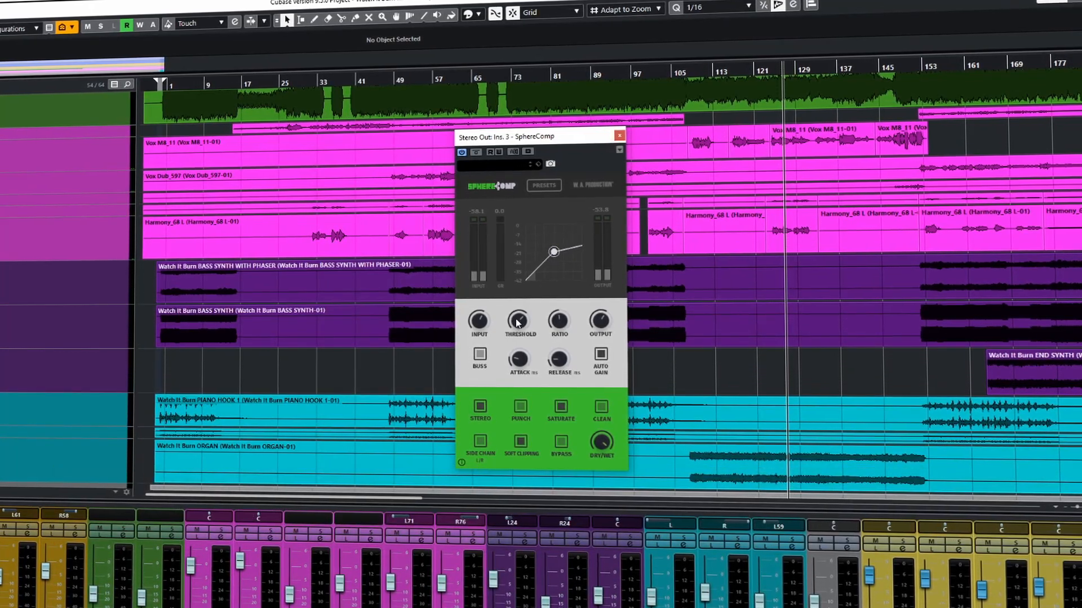
pyautogui.click(481, 355)
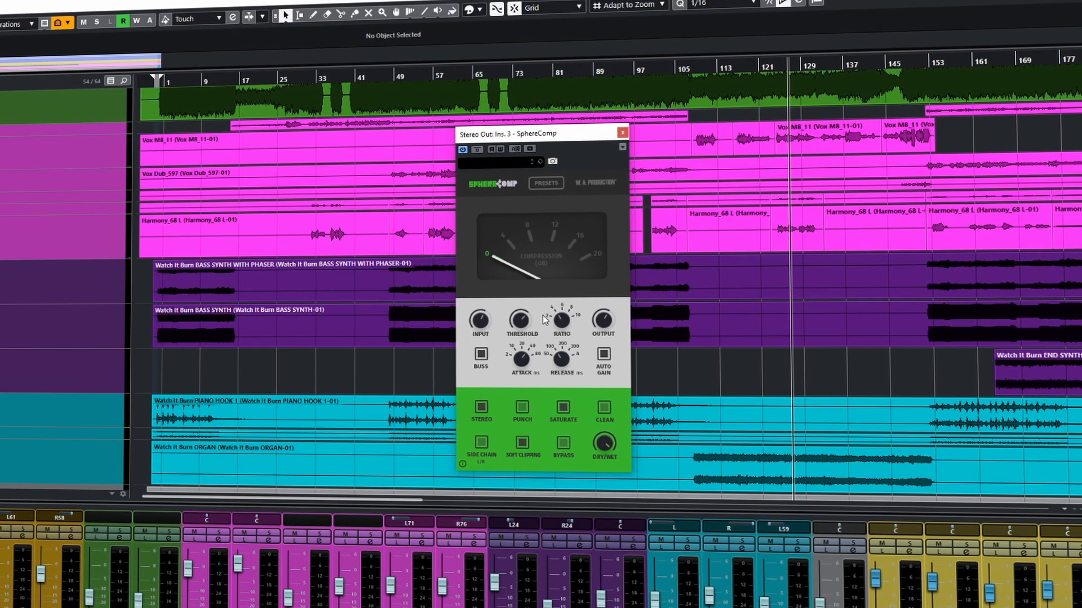
pyautogui.click(481, 356)
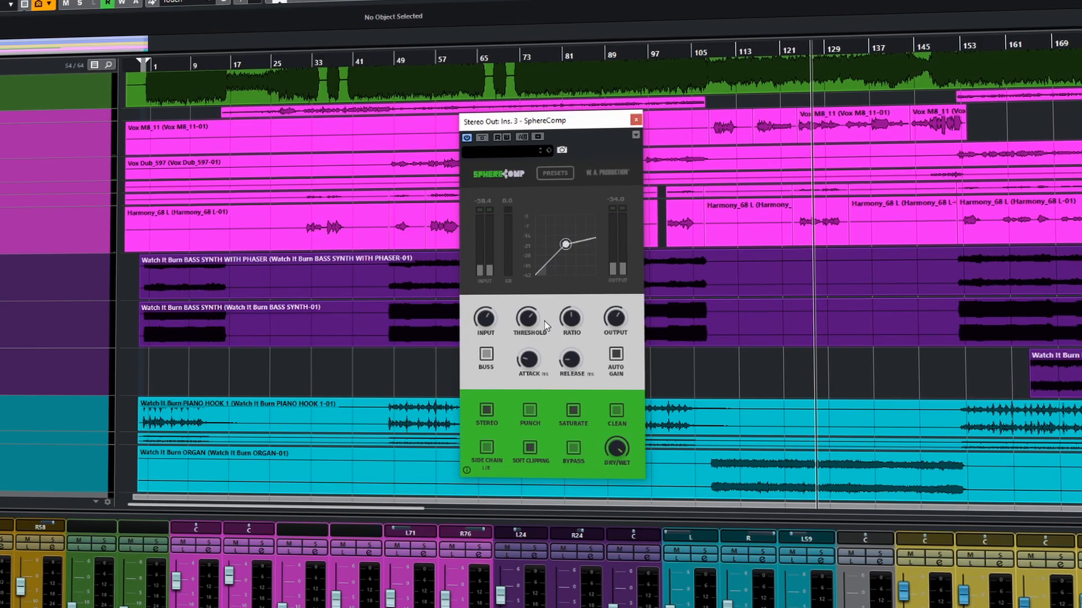
# Pull the compression graph point down, then readjust the Stereo Out compressor's threshold and ratio with their knobs
pyautogui.moveTo(561, 253); pyautogui.dragTo(565, 262)
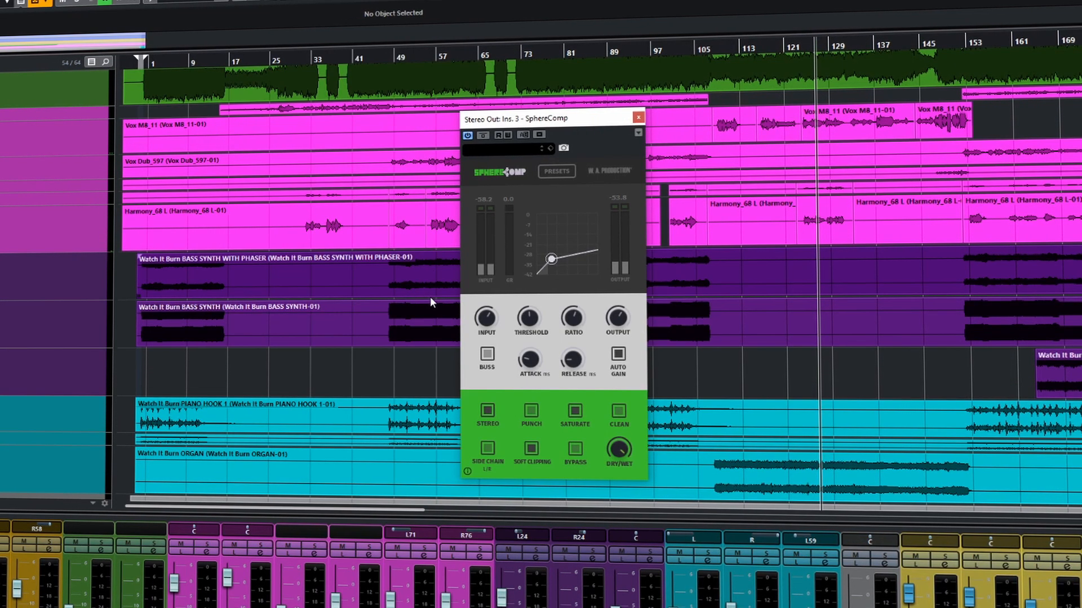
pyautogui.moveTo(537, 320); pyautogui.dragTo(565, 294)
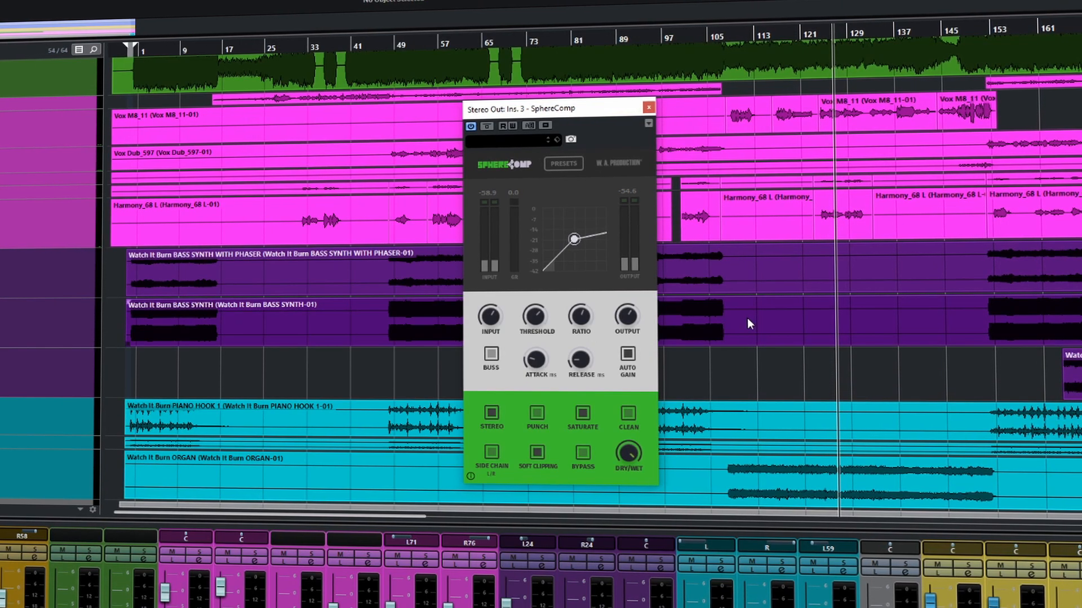
pyautogui.moveTo(584, 315); pyautogui.dragTo(589, 360)
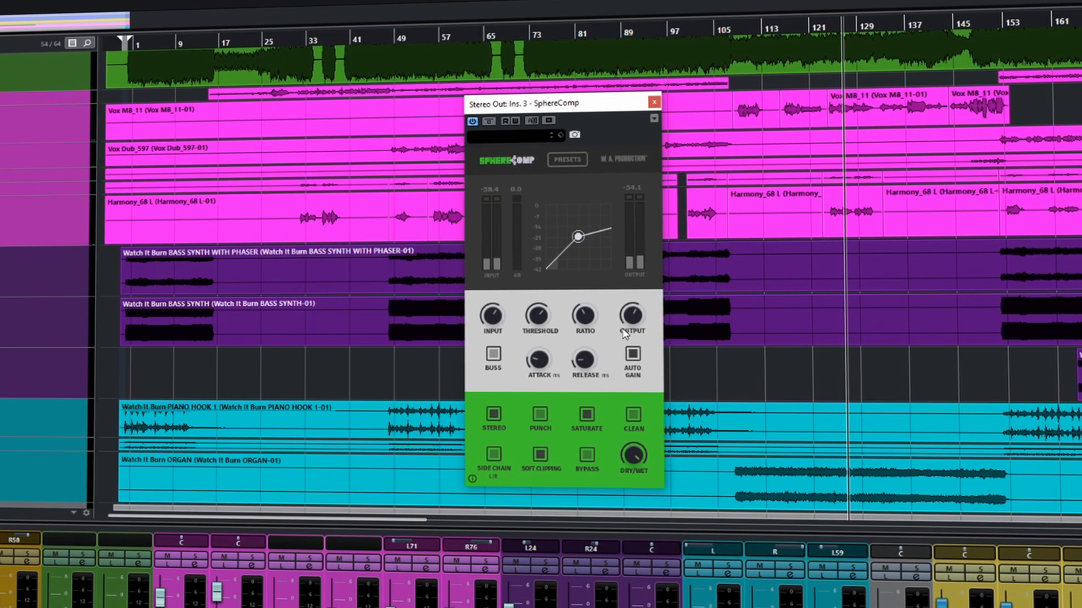
# Toggle Buss mode on and off twice to compare its stepped controls with the standard ones
pyautogui.click(493, 356)
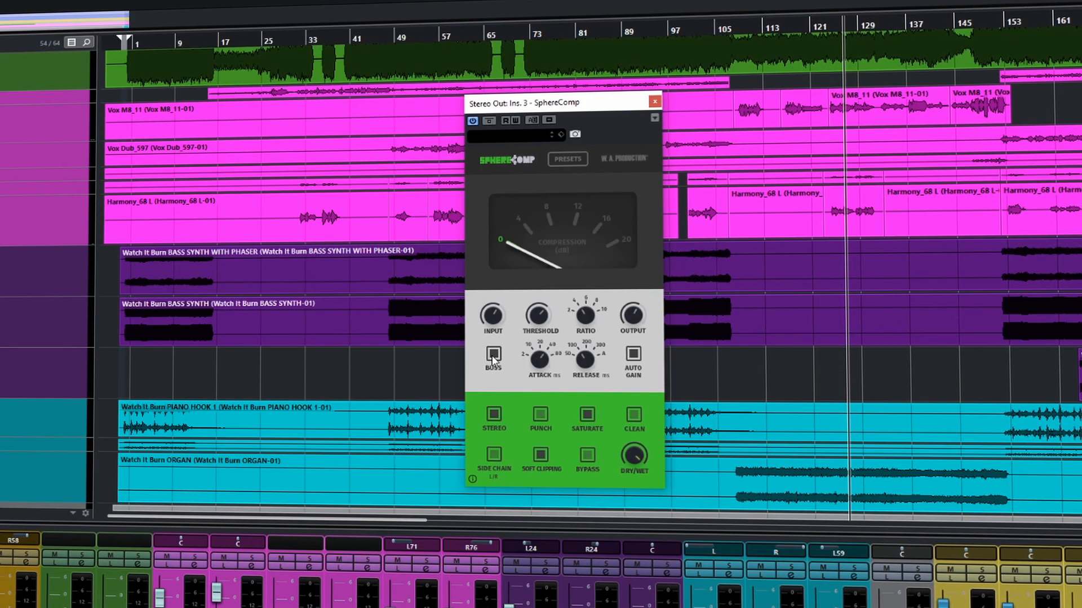
pyautogui.click(493, 356)
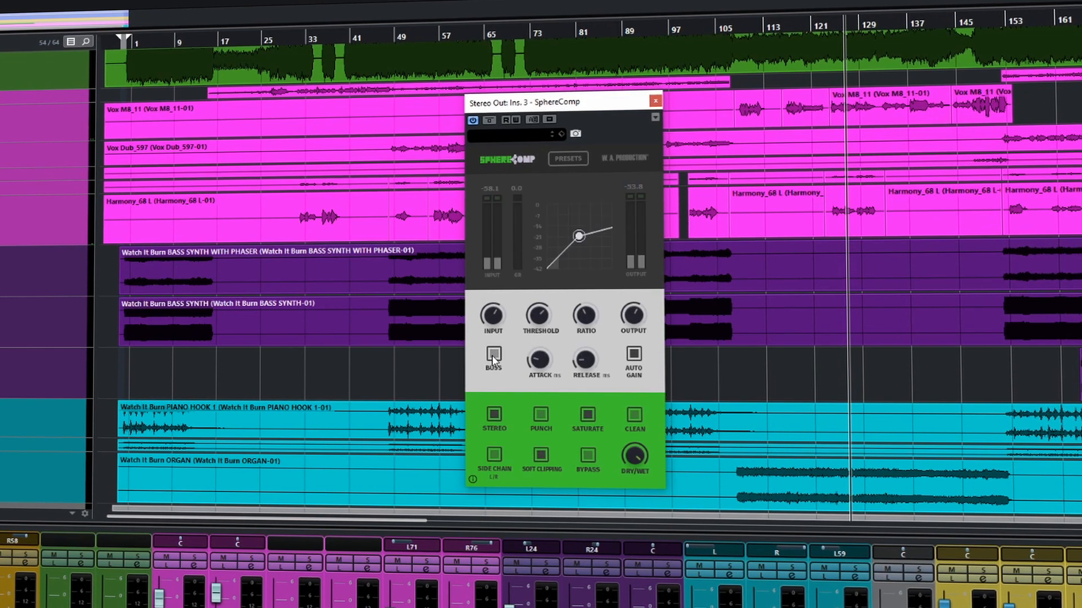
pyautogui.click(493, 356)
pyautogui.click(493, 356)
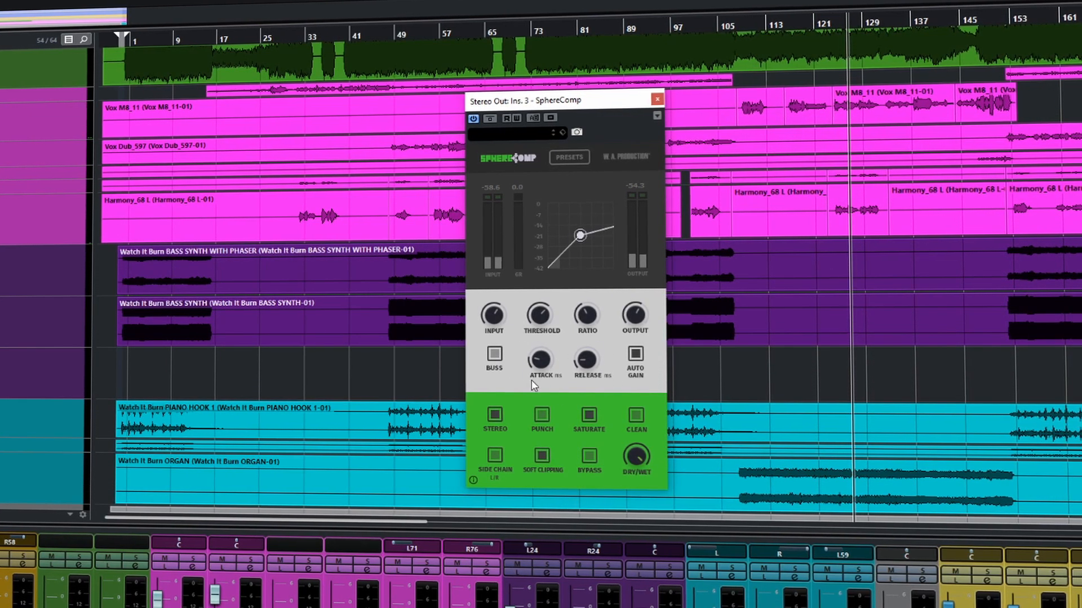
# Try out the attack and release time knobs on the Stereo Out compressor
pyautogui.moveTo(548, 360)
pyautogui.moveTo(549, 359); pyautogui.dragTo(571, 356)
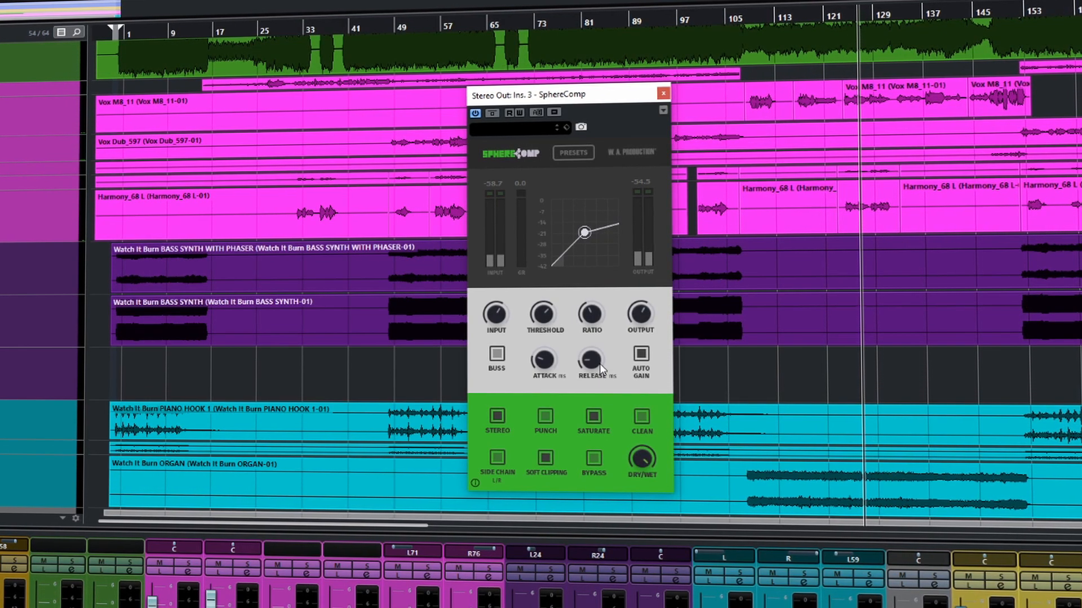
pyautogui.moveTo(593, 362); pyautogui.dragTo(630, 364)
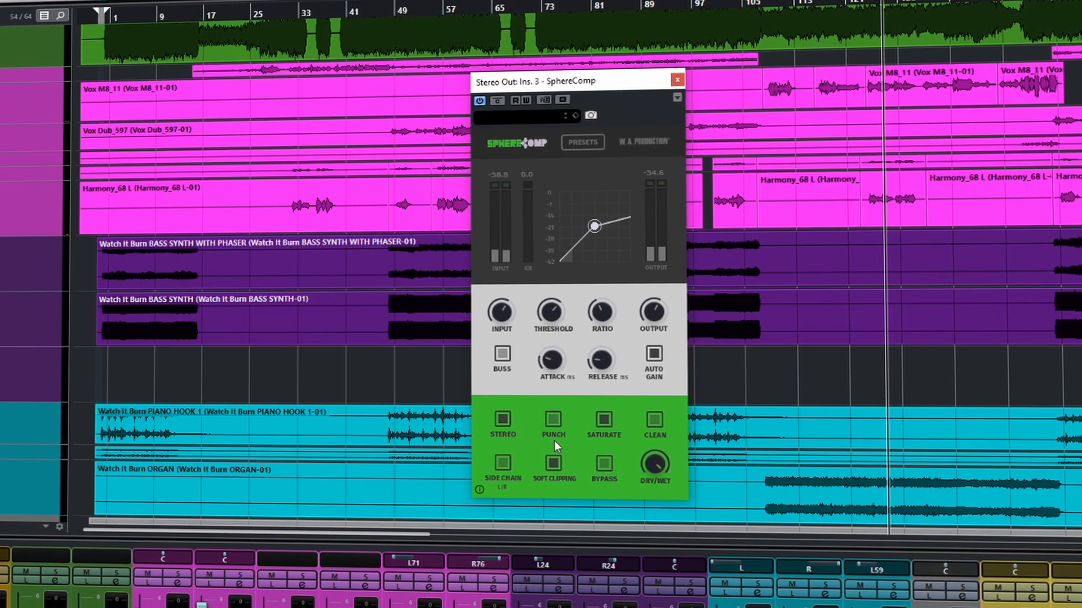
# Enable Punch and Clean on the Stereo Out compressor, toggling Saturate off and back on in between
pyautogui.click(556, 422)
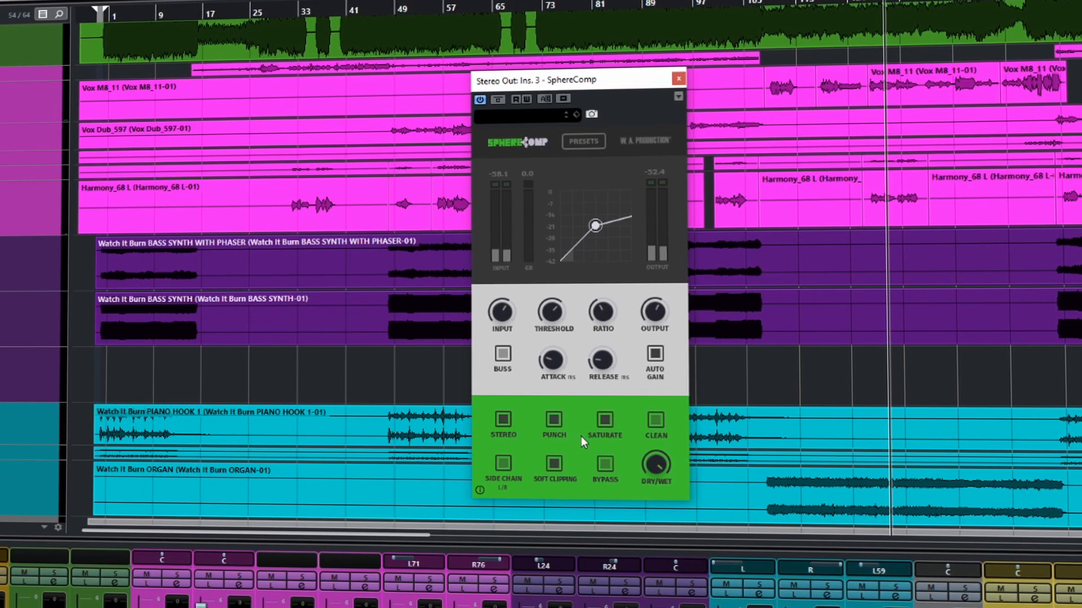
pyautogui.click(602, 424)
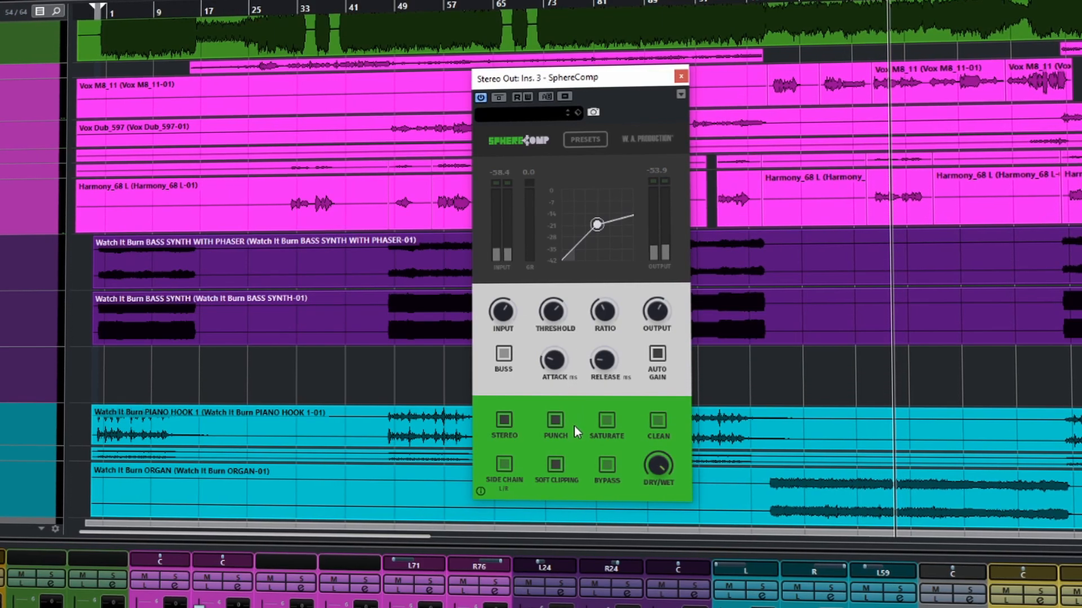
pyautogui.click(604, 420)
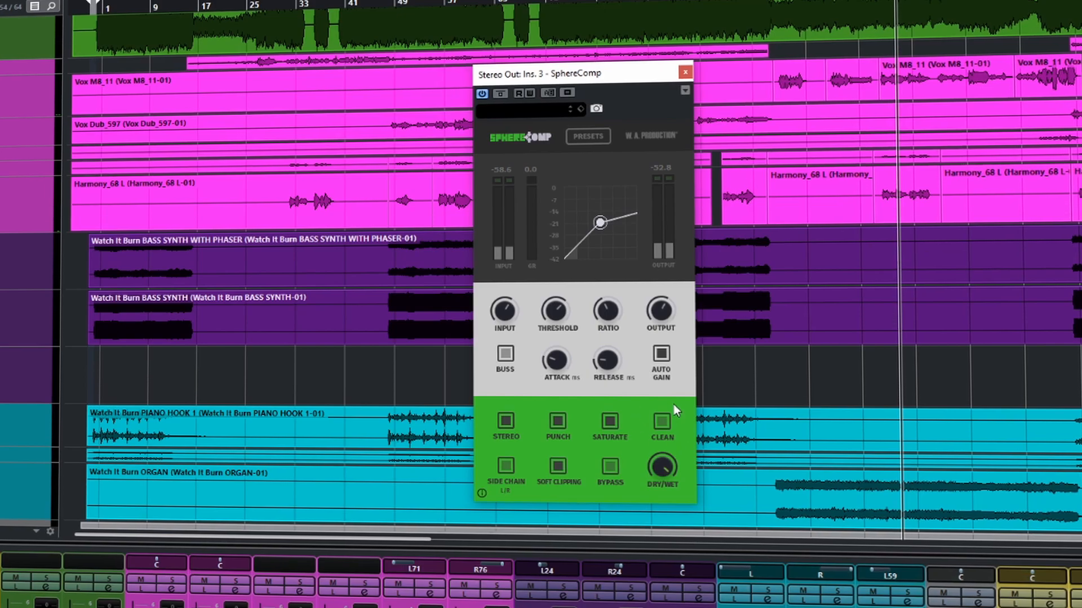
pyautogui.click(660, 418)
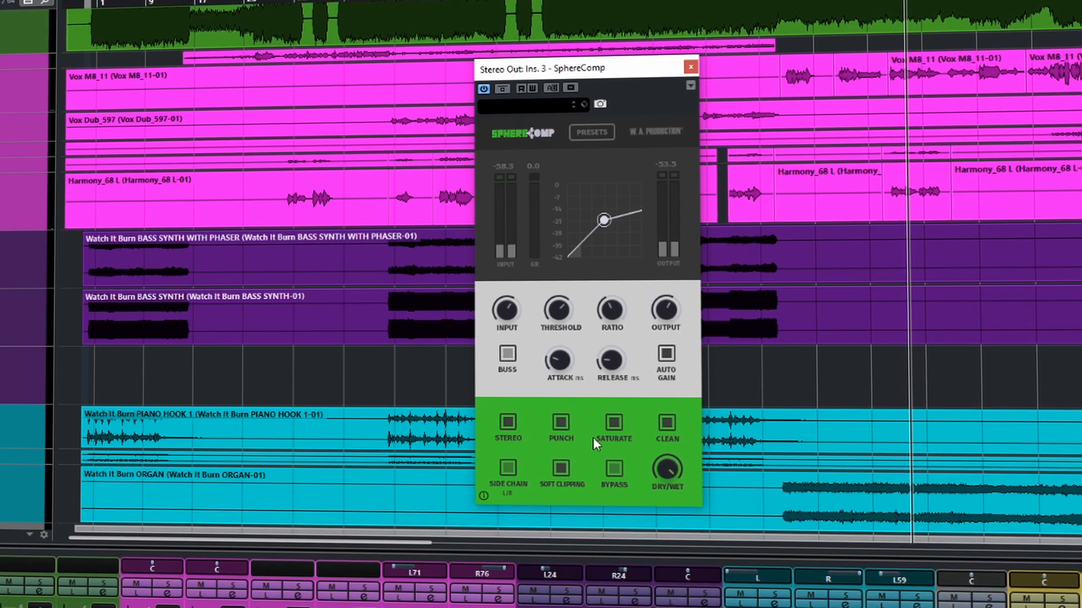
# Change the Stereo Out compressor from Stereo to Side Chain L/R and try the Soft Clipping switch
pyautogui.click(511, 466)
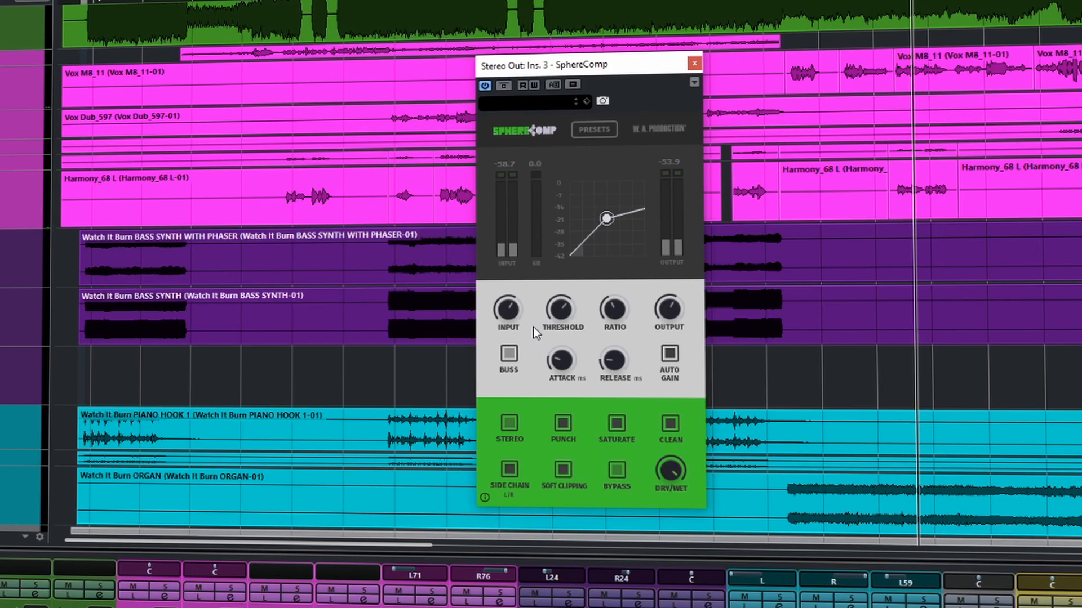
pyautogui.click(561, 471)
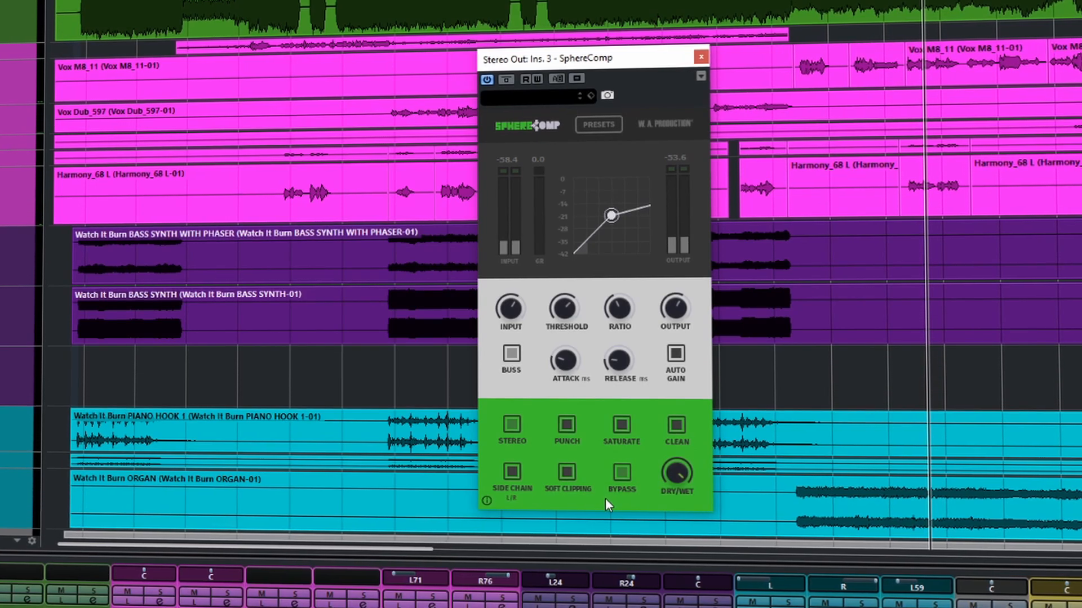
# Try the Bypass switch and the Dry/Wet mix knob on the Stereo Out compressor
pyautogui.click(623, 473)
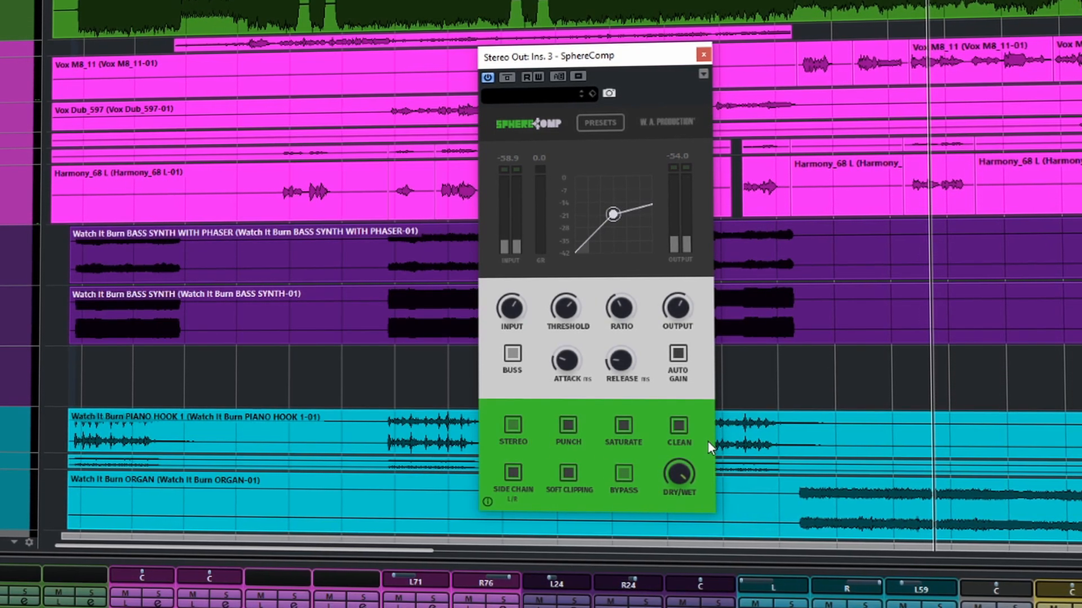
pyautogui.moveTo(668, 480)
pyautogui.mouseDown()
pyautogui.moveTo(645, 588)
pyautogui.moveTo(665, 455)
pyautogui.moveTo(648, 542)
pyautogui.moveTo(658, 496)
pyautogui.mouseUp()
pyautogui.moveTo(672, 434); pyautogui.dragTo(672, 435)
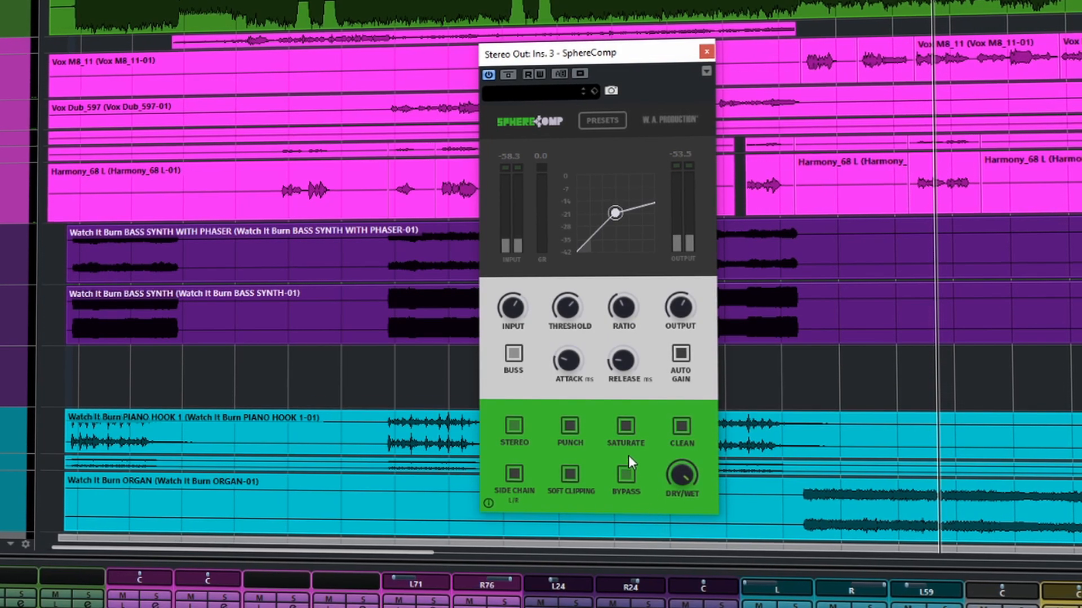
# Turn Buss mode on and back off to show the stepped ratio, attack and release settings
pyautogui.click(522, 354)
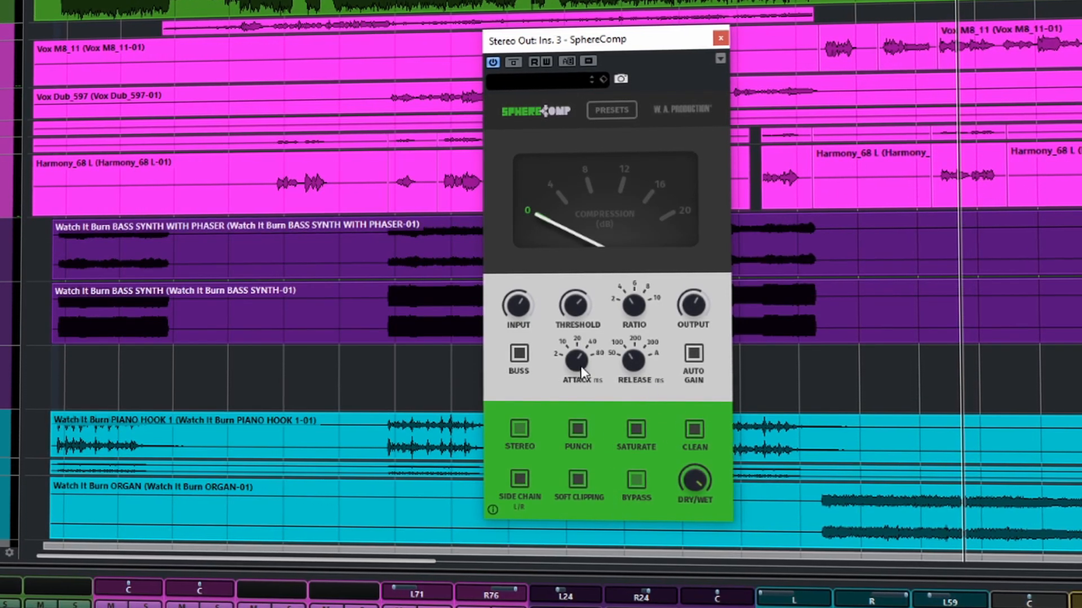
pyautogui.click(523, 354)
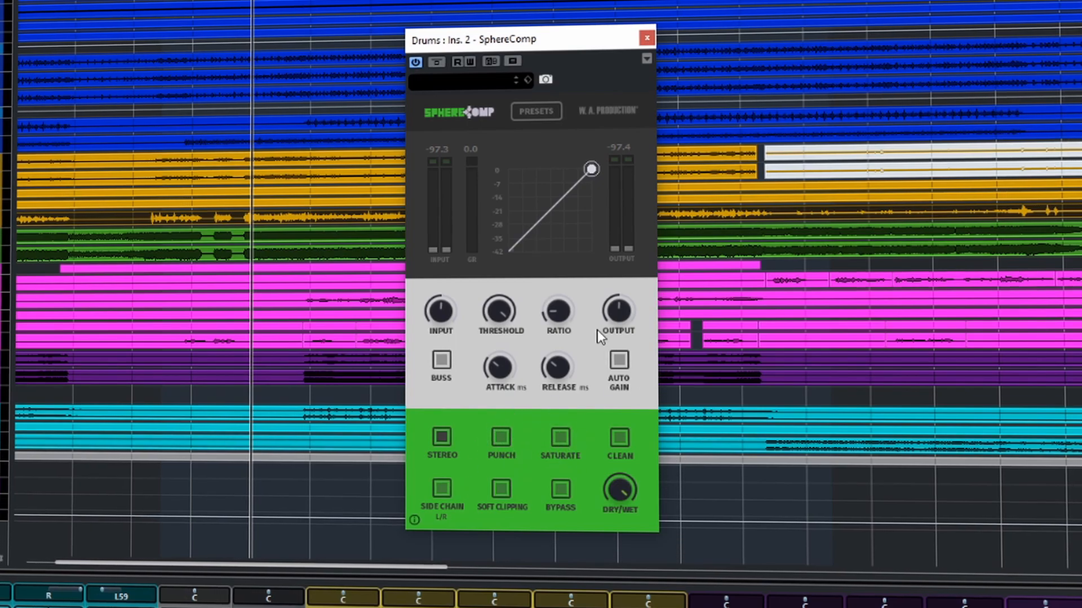
# Reposition the Drums SphereComp window, return the playhead to the start of the loop range and start playback
pyautogui.moveTo(532, 44); pyautogui.dragTo(534, 43)
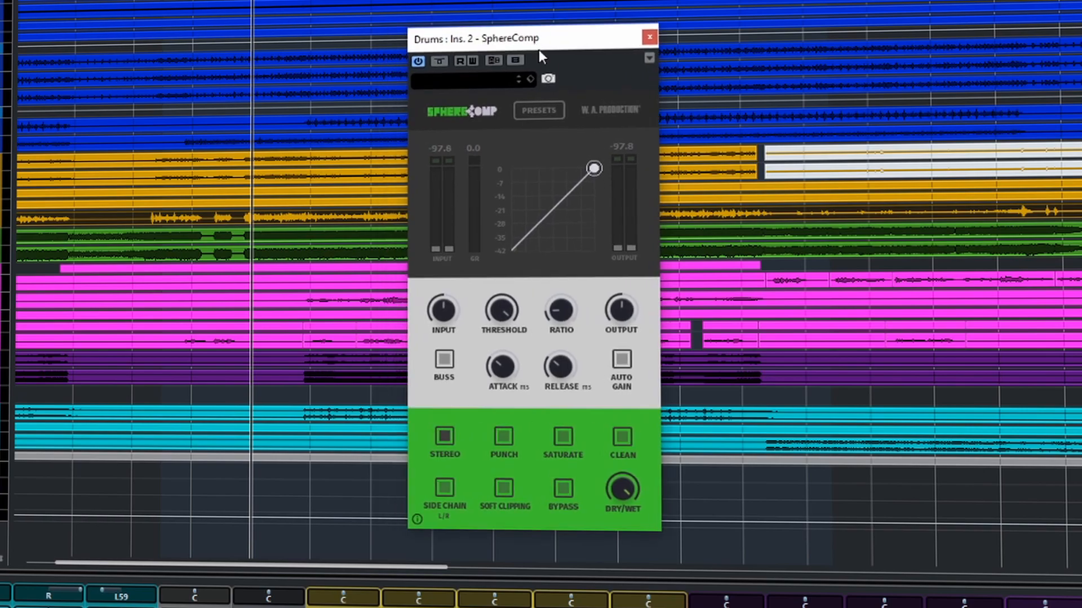
pyautogui.press('KP_1')
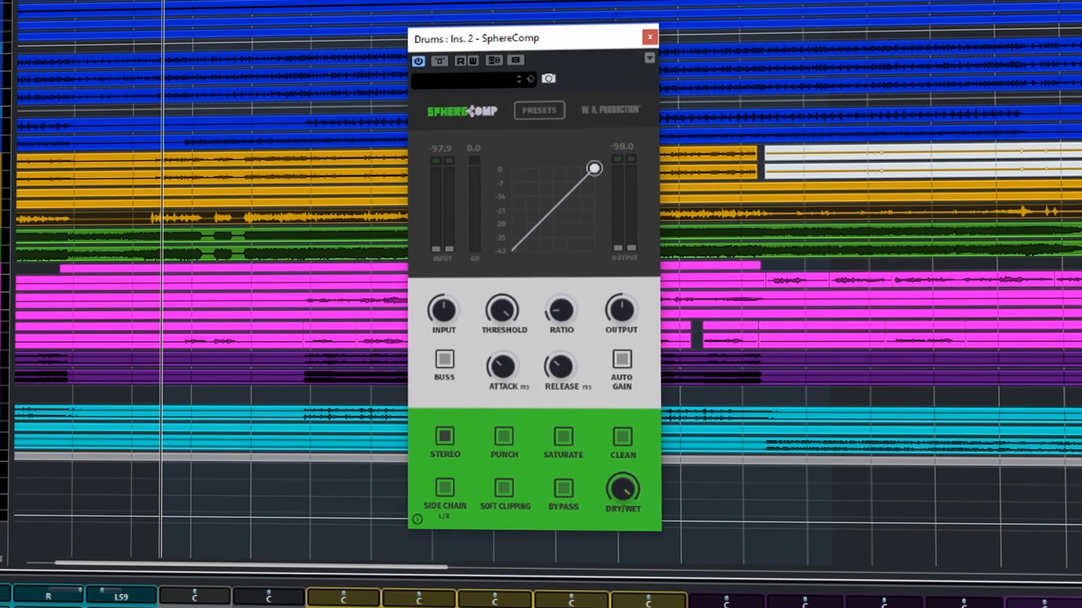
pyautogui.press('space')
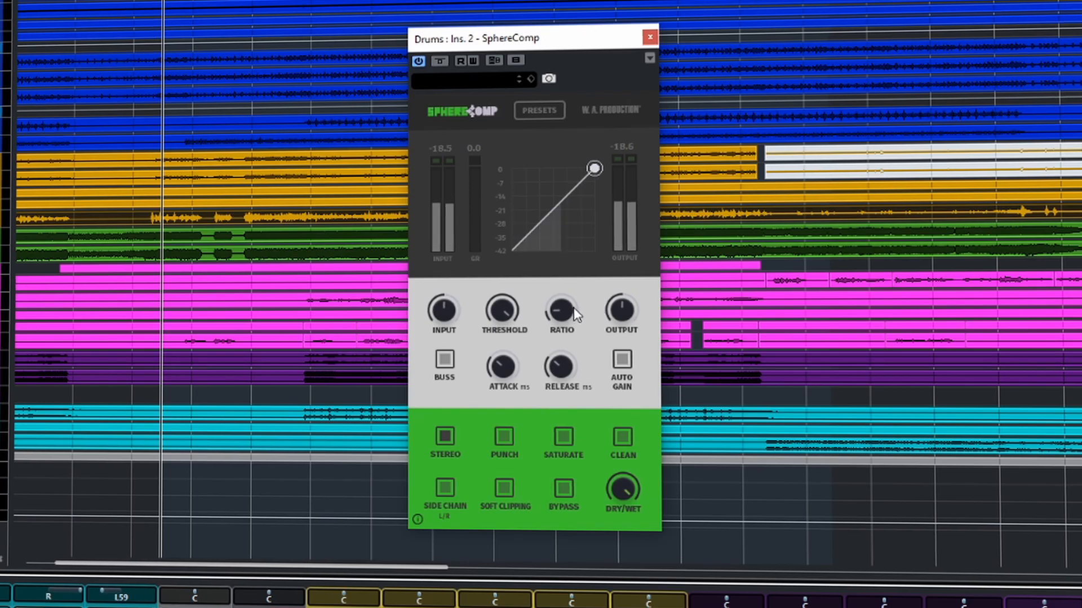
# Enable Auto Gain and Buss mode on the Drums SphereComp and lower its threshold during playback
pyautogui.click(622, 360)
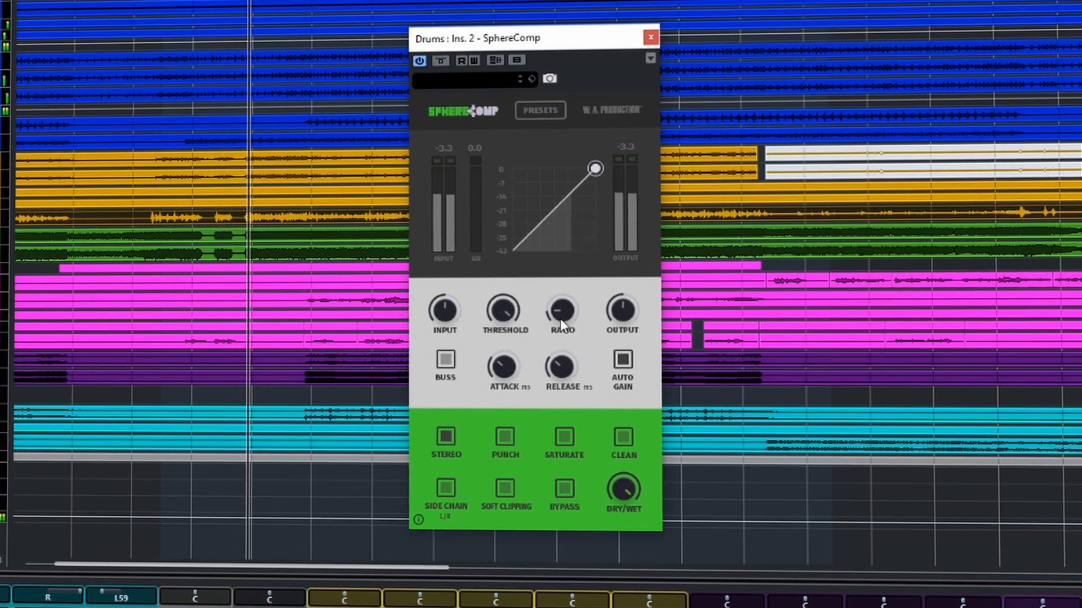
pyautogui.click(446, 359)
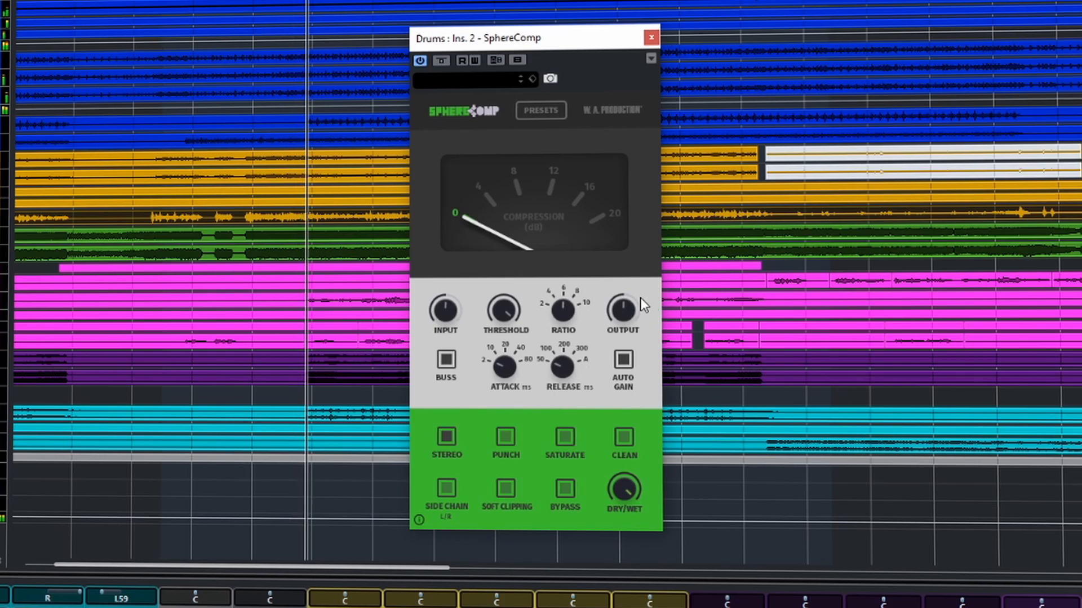
pyautogui.moveTo(505, 305); pyautogui.dragTo(505, 374)
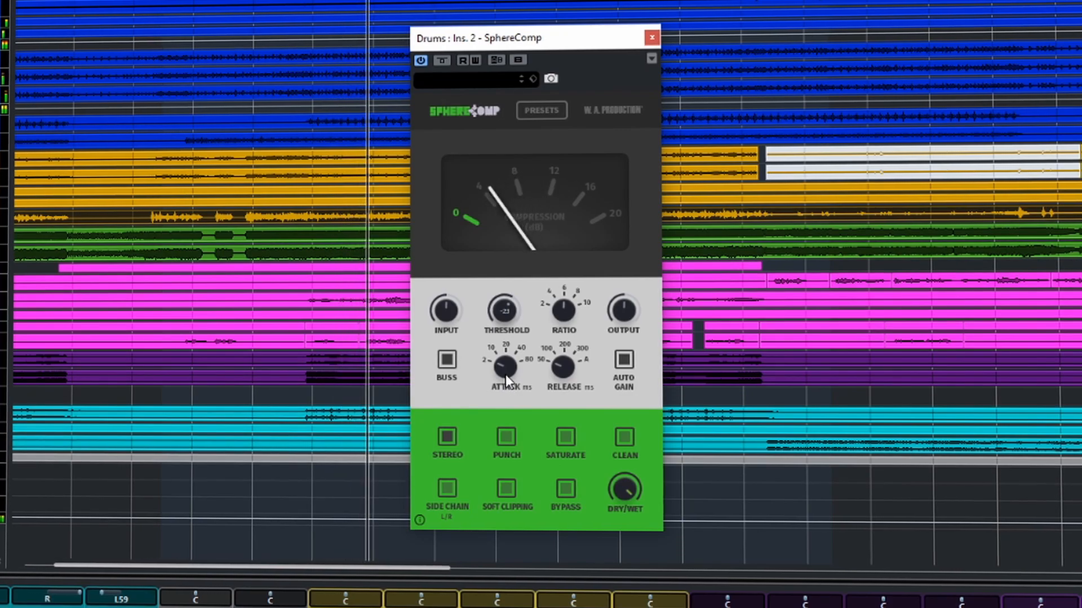
pyautogui.moveTo(505, 394)
pyautogui.mouseDown()
pyautogui.moveTo(506, 444)
pyautogui.moveTo(520, 379)
pyautogui.mouseUp()
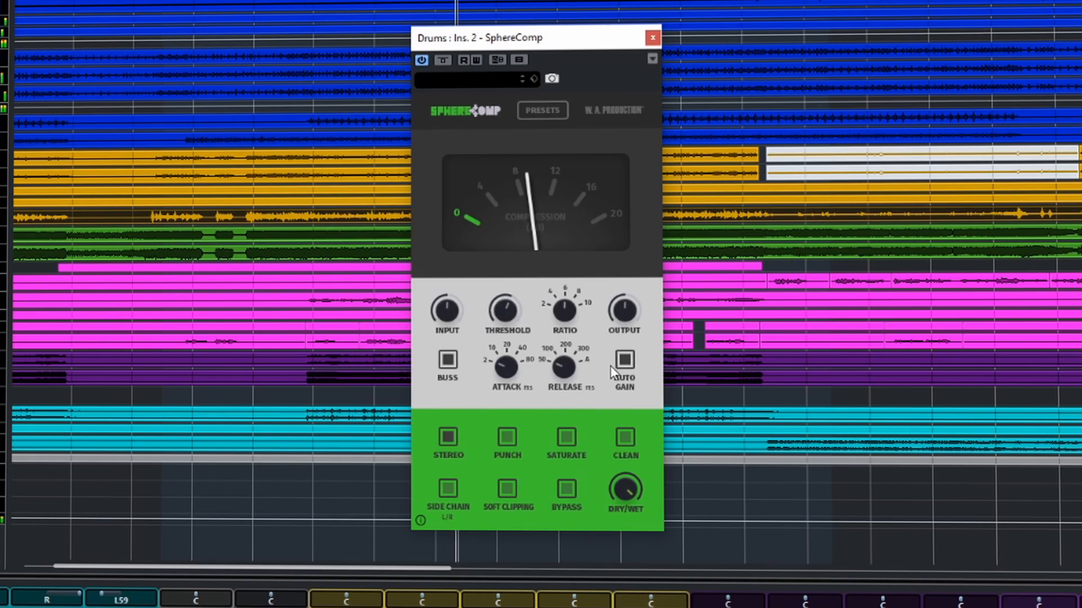
# Turn on Punch for the drums, toggling it off and on to compare, and enable Saturate
pyautogui.click(511, 436)
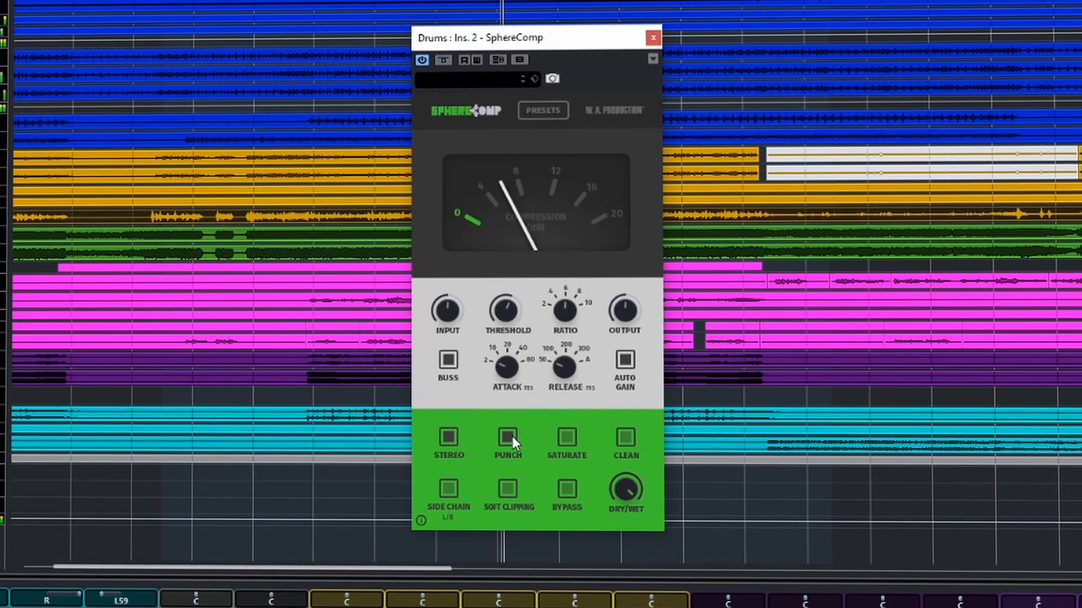
pyautogui.click(512, 436)
pyautogui.click(512, 436)
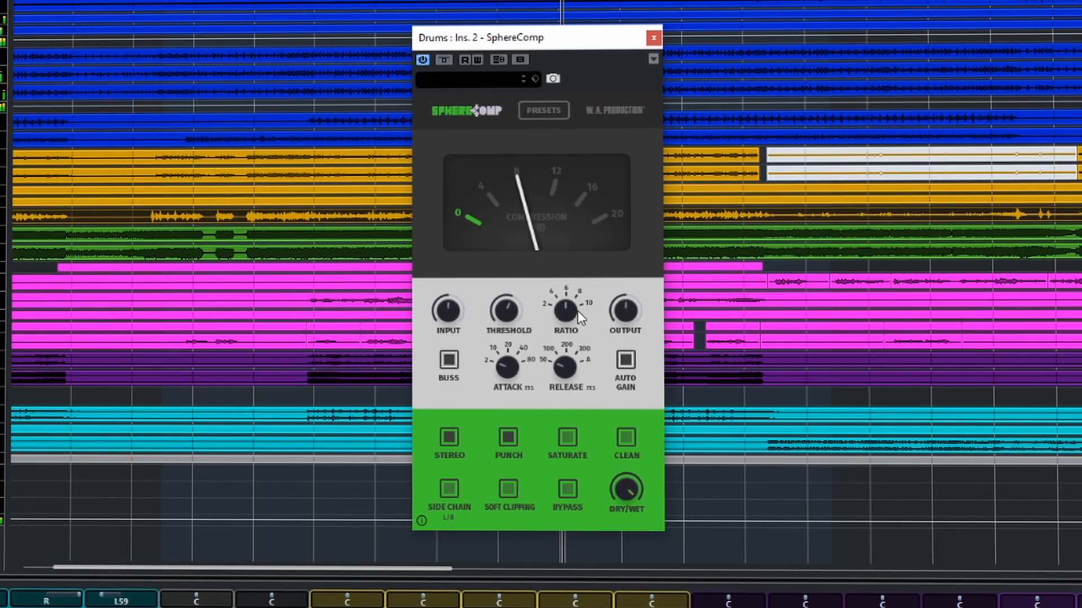
pyautogui.click(572, 435)
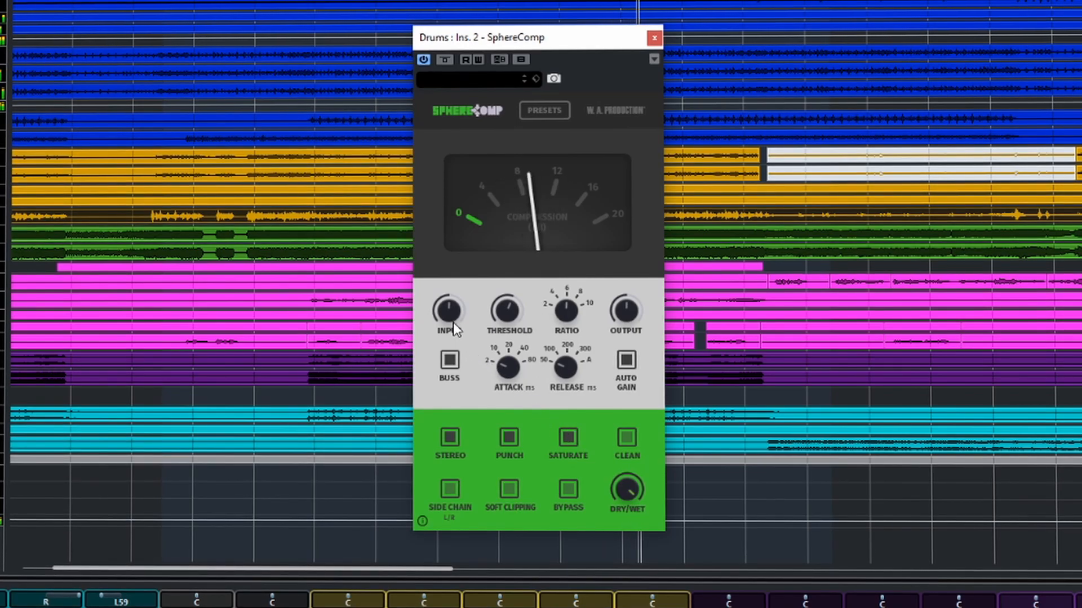
# Raise the Drums compressor's input level and threshold, and switch Punch off
pyautogui.moveTo(453, 317); pyautogui.dragTo(464, 272)
pyautogui.moveTo(511, 304); pyautogui.dragTo(514, 277)
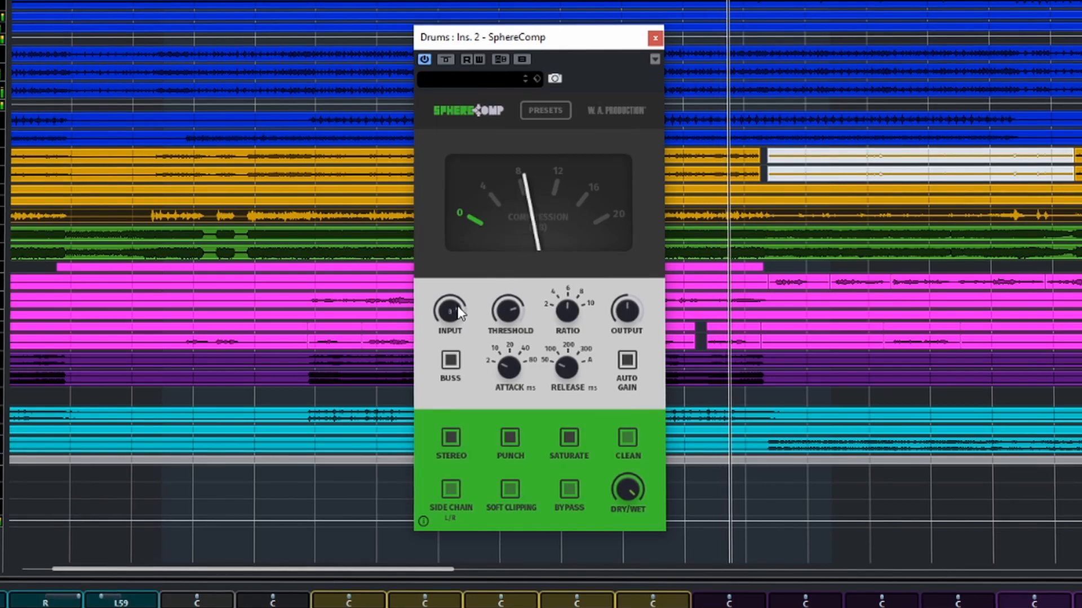
pyautogui.click(509, 440)
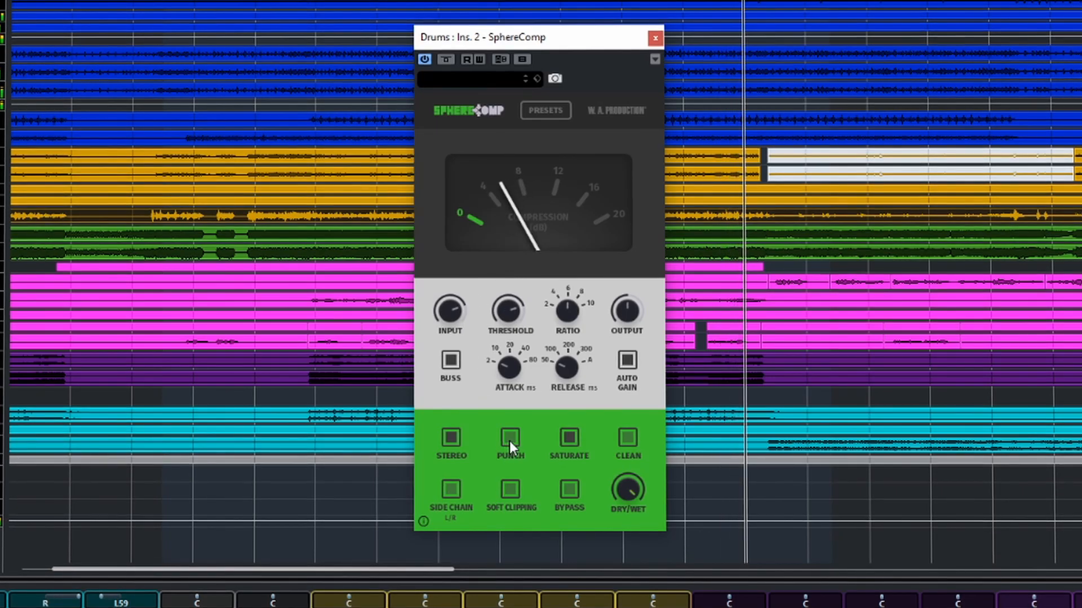
# Compare the drums with Saturate off and on, and enable Soft Clipping with a raised output level
pyautogui.click(574, 439)
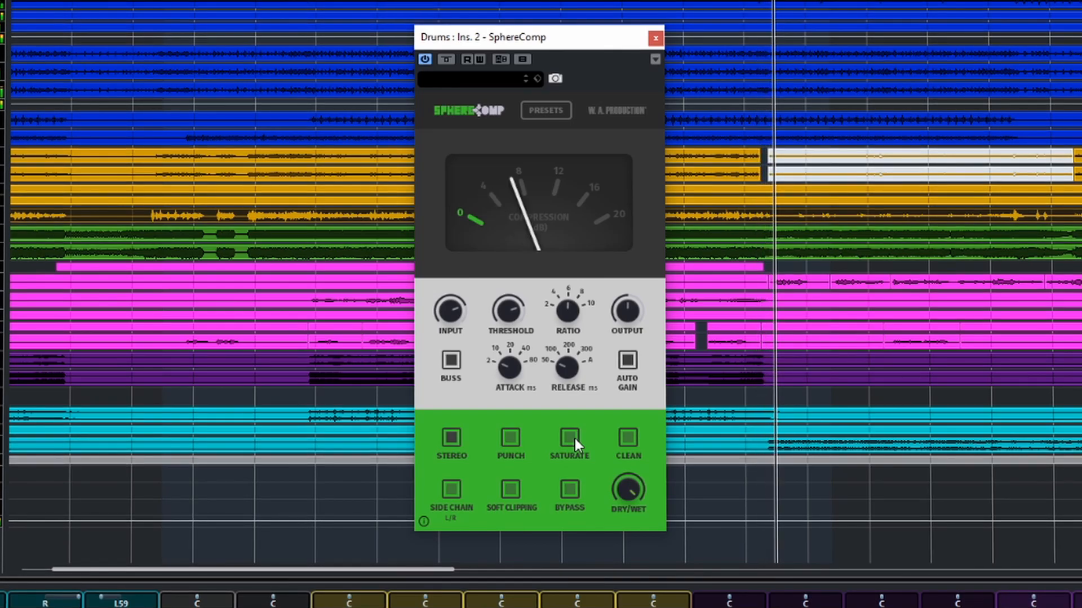
pyautogui.click(575, 439)
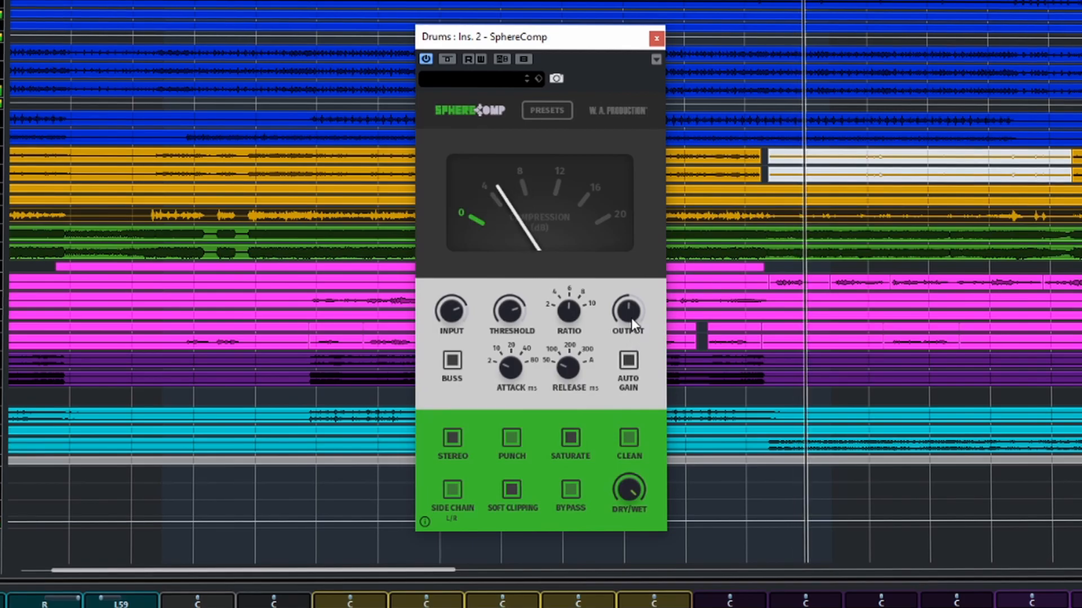
pyautogui.moveTo(631, 314); pyautogui.dragTo(644, 295)
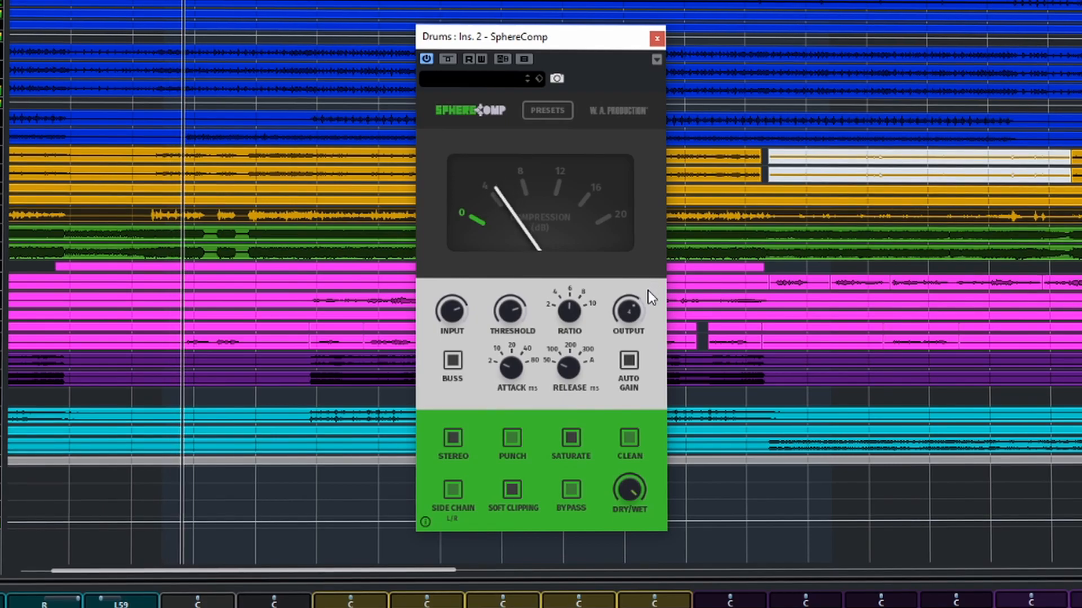
pyautogui.moveTo(648, 293); pyautogui.dragTo(672, 290)
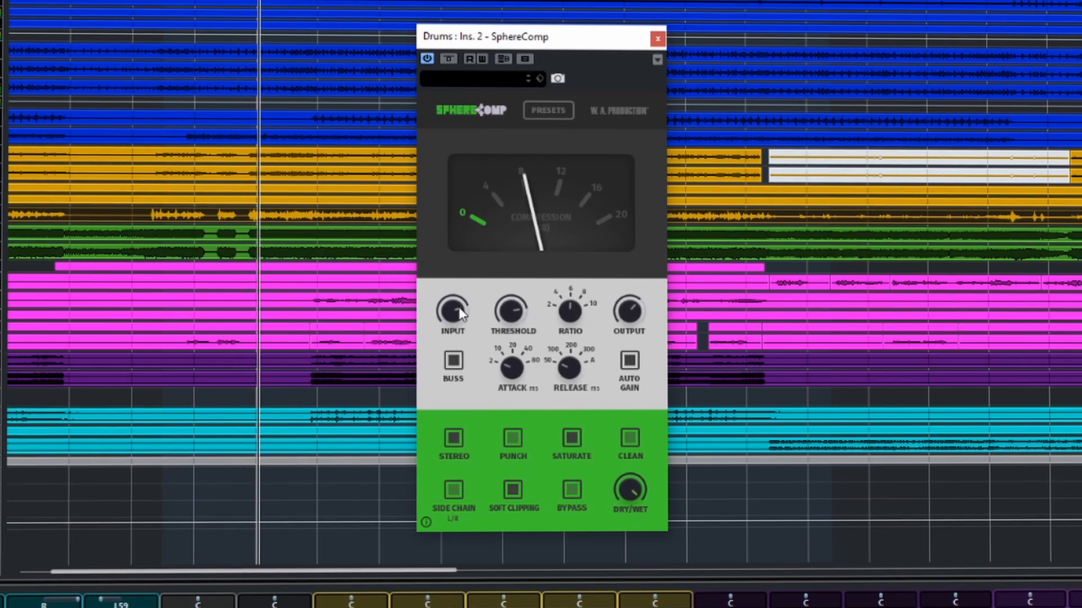
# Adjust the Drums compressor's input, lengthen its attack, and enable Clean and Punch
pyautogui.moveTo(462, 316); pyautogui.dragTo(507, 313)
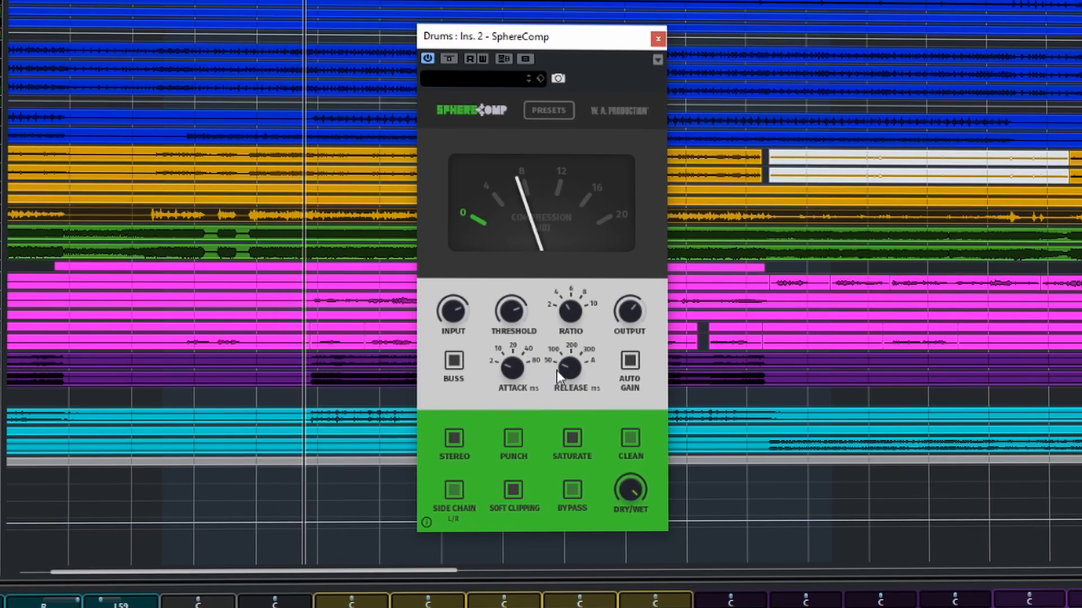
pyautogui.moveTo(516, 370); pyautogui.dragTo(569, 283)
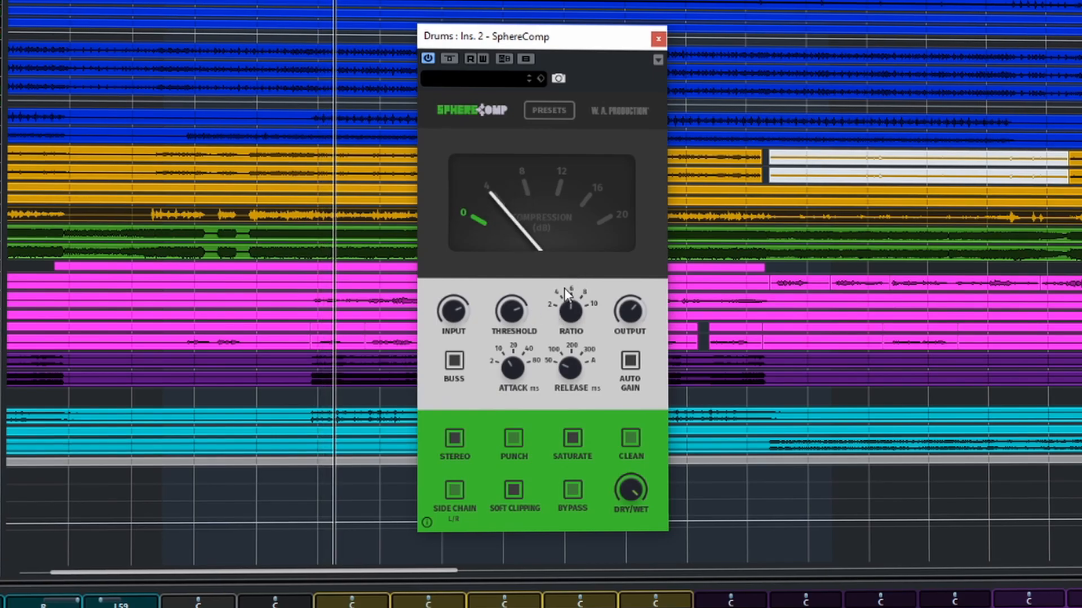
pyautogui.click(630, 438)
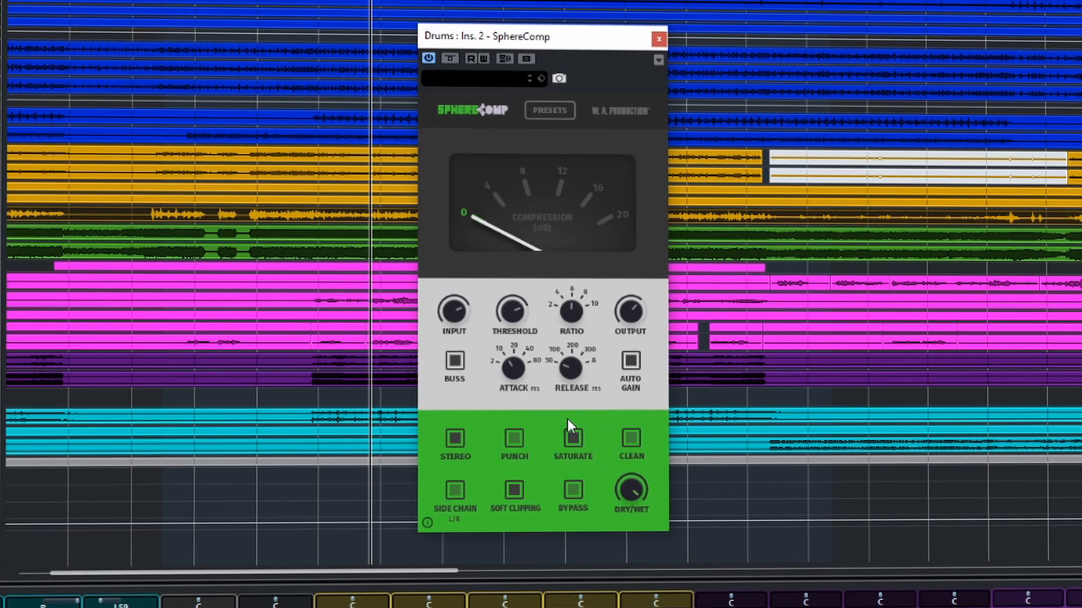
pyautogui.click(634, 439)
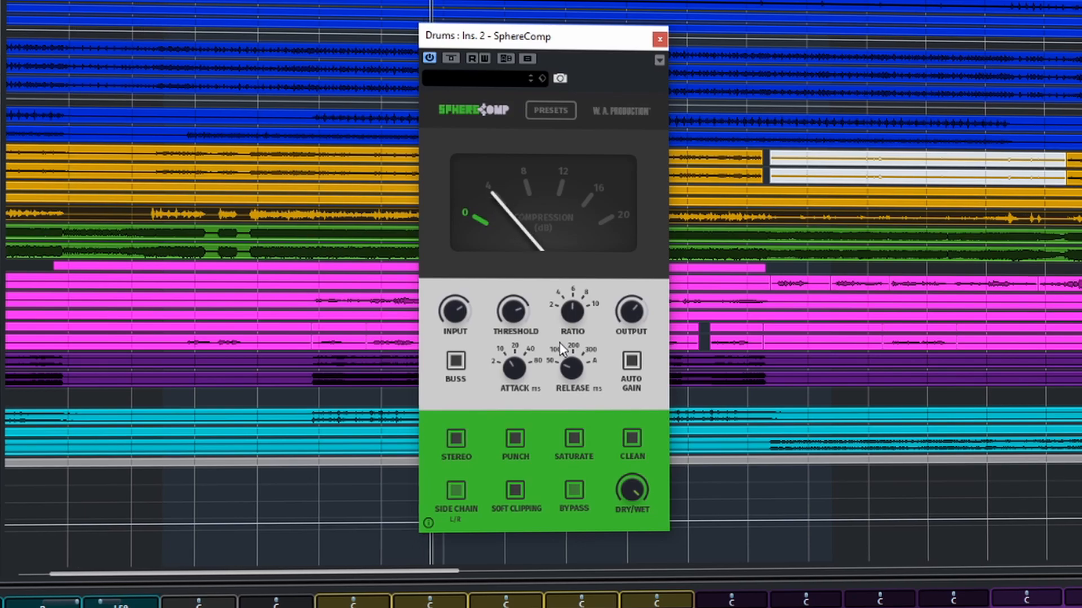
# Switch off Buss mode, Punch and Saturate on the Drums compressor, and reset its input, threshold and output
pyautogui.click(456, 359)
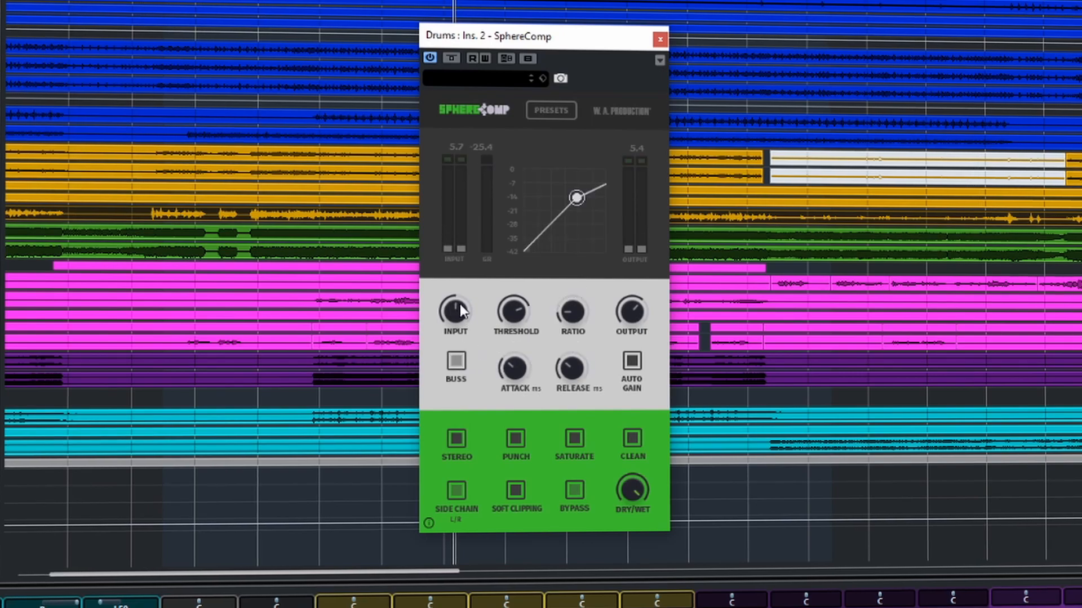
pyautogui.moveTo(526, 316); pyautogui.dragTo(519, 377)
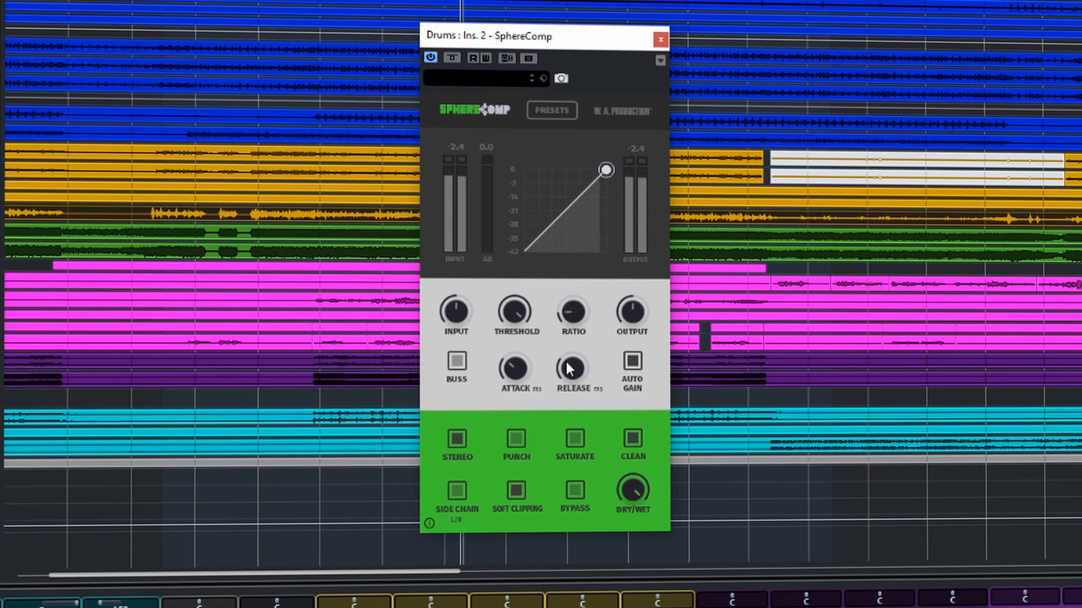
# Lower the Drums compressor's threshold, raise its ratio, and shorten the attack to 3 ms and the release to 5 ms
pyautogui.moveTo(513, 318); pyautogui.dragTo(509, 385)
pyautogui.moveTo(574, 315); pyautogui.dragTo(597, 237)
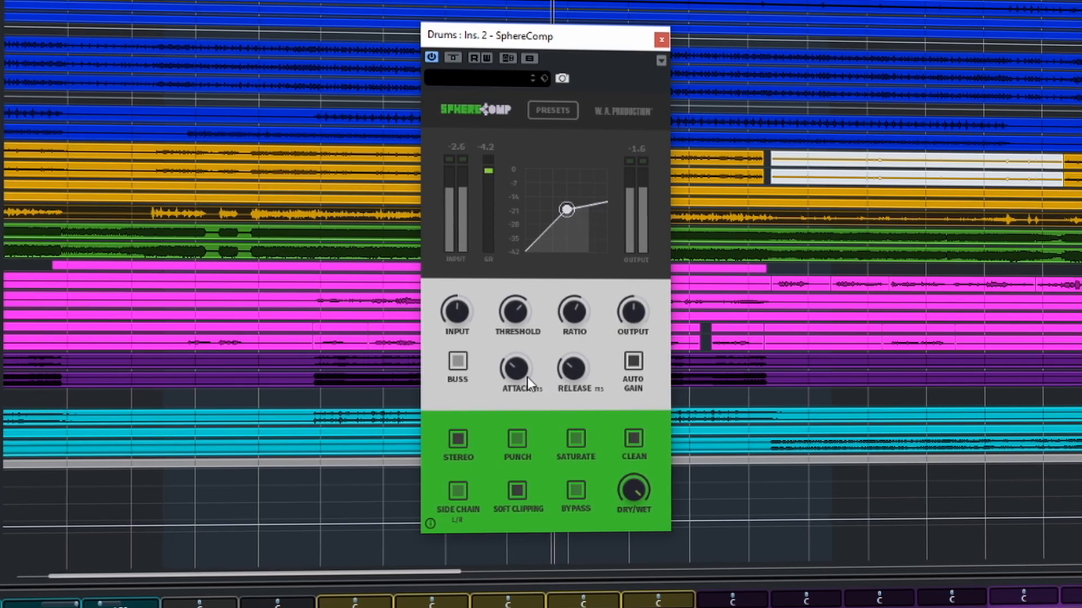
pyautogui.moveTo(516, 376); pyautogui.dragTo(519, 411)
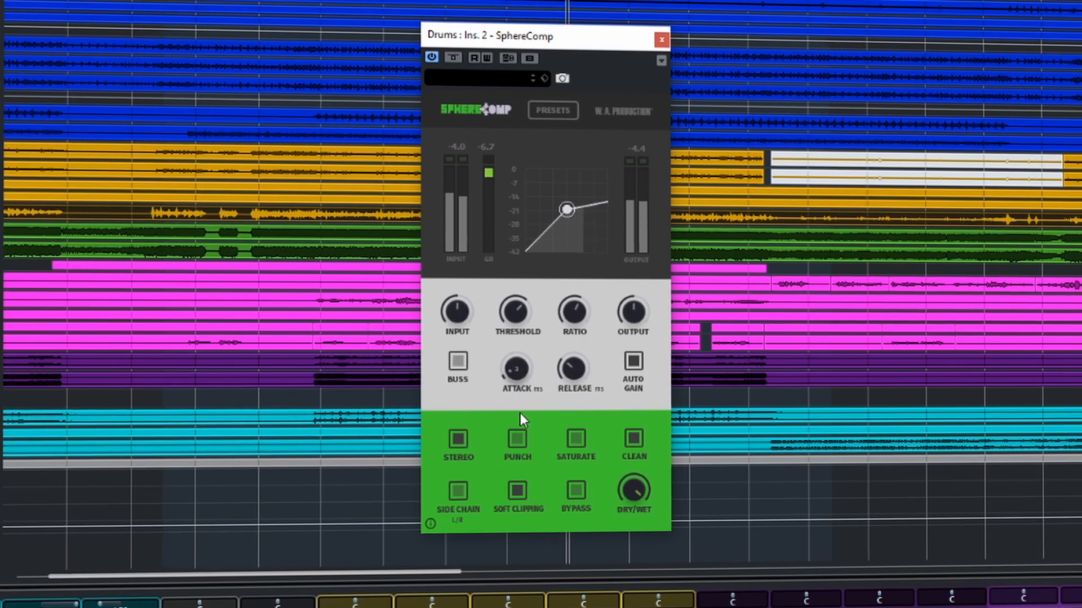
pyautogui.moveTo(585, 369); pyautogui.dragTo(571, 424)
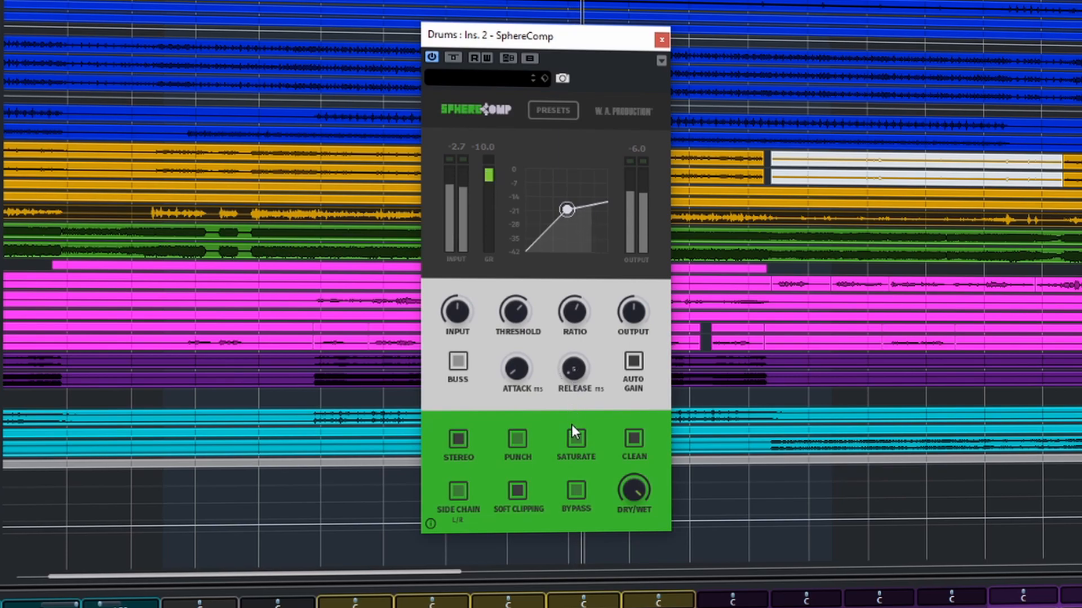
# Raise the Drums compressor's input, output and threshold, and readjust its attack and release times during playback
pyautogui.moveTo(518, 393); pyautogui.dragTo(518, 378)
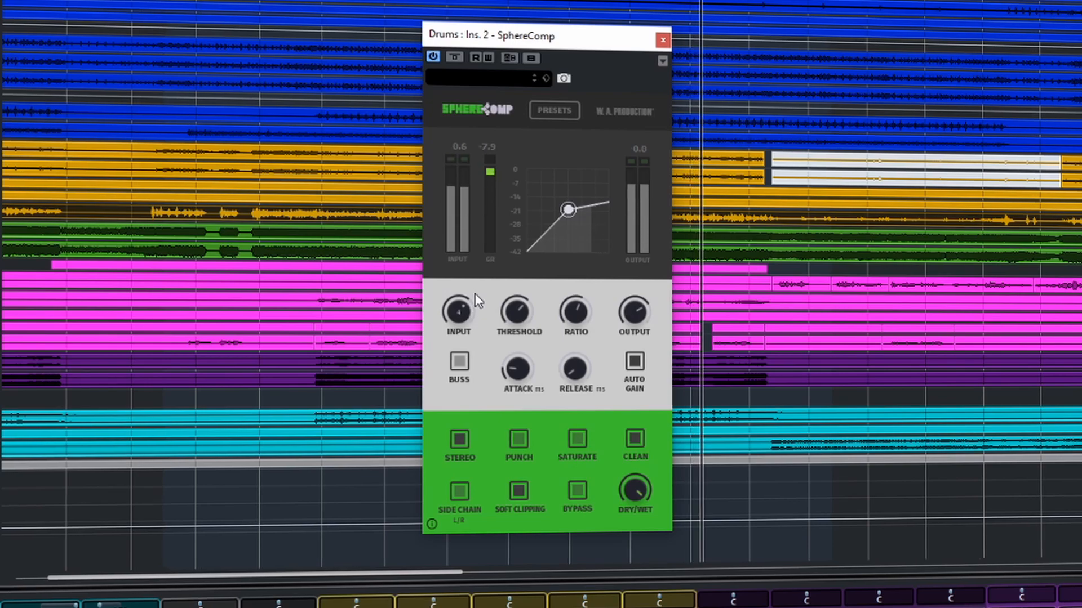
pyautogui.moveTo(514, 312); pyautogui.dragTo(514, 298)
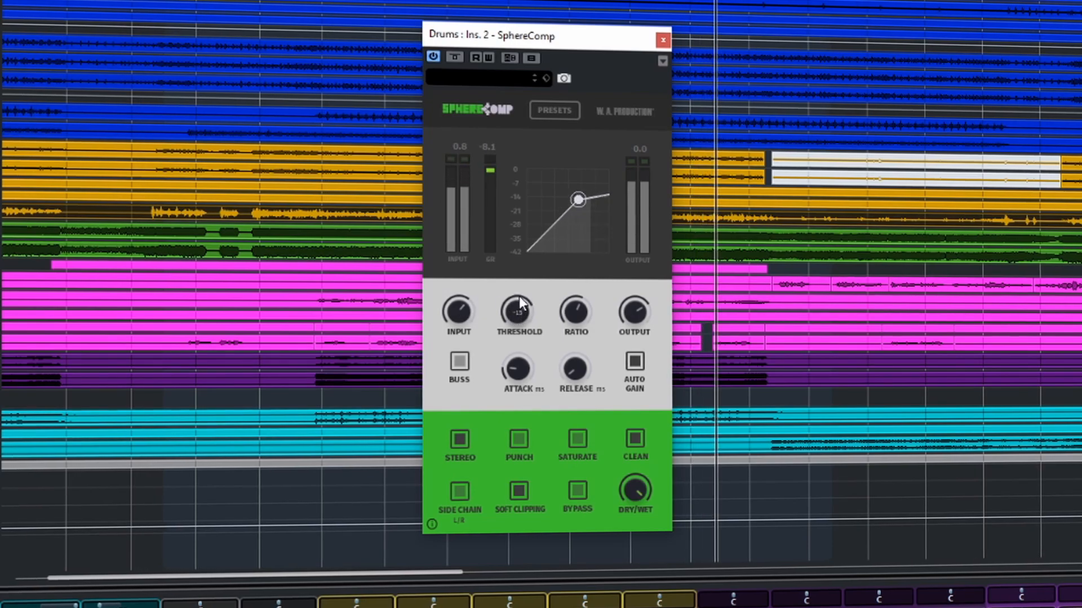
pyautogui.moveTo(525, 366); pyautogui.dragTo(595, 329)
pyautogui.moveTo(526, 355); pyautogui.dragTo(556, 410)
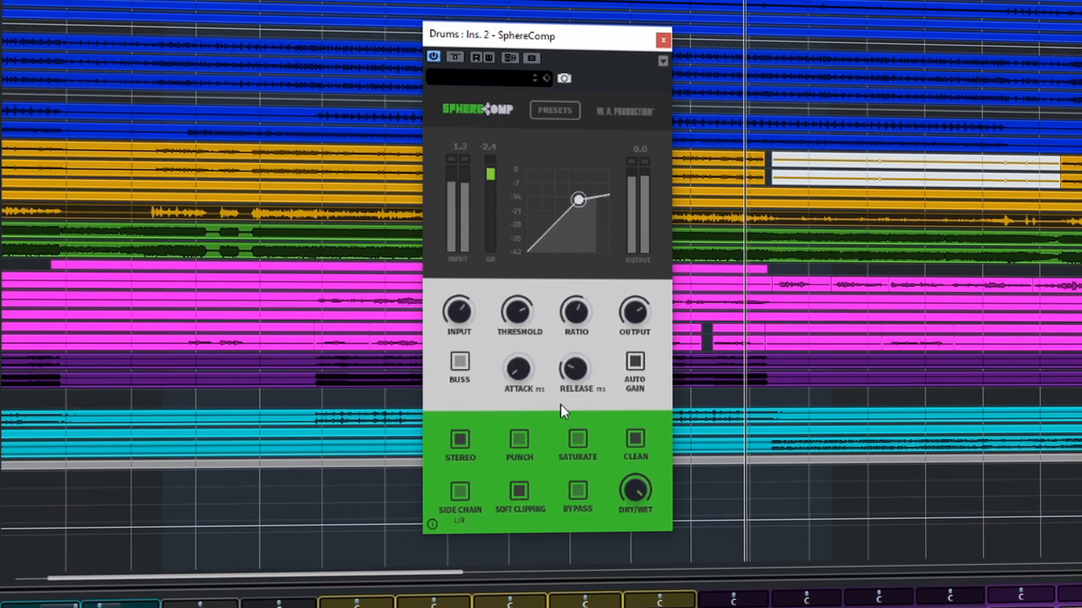
# Rework the threshold and release of the Drums compressor and enable both Punch and Saturate
pyautogui.moveTo(529, 316); pyautogui.dragTo(526, 324)
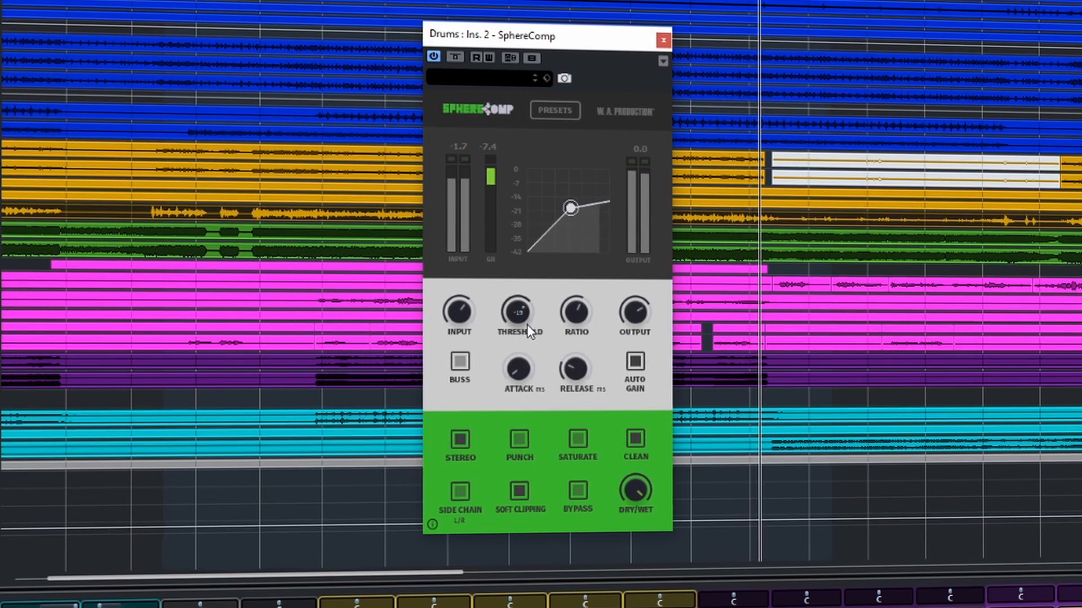
pyautogui.moveTo(569, 367); pyautogui.dragTo(545, 373)
pyautogui.click(520, 438)
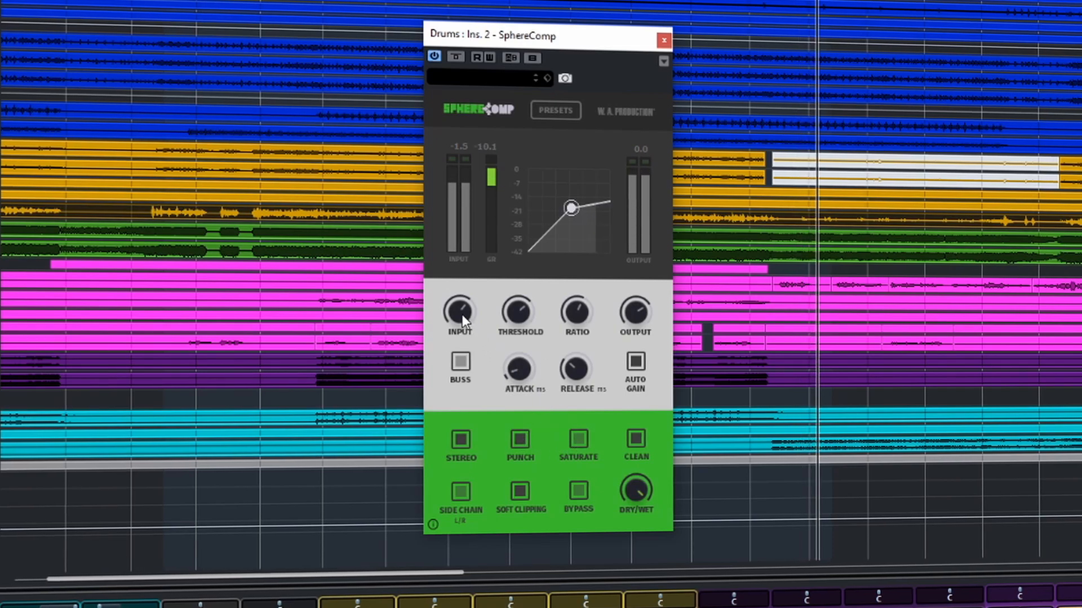
pyautogui.moveTo(537, 318); pyautogui.dragTo(528, 285)
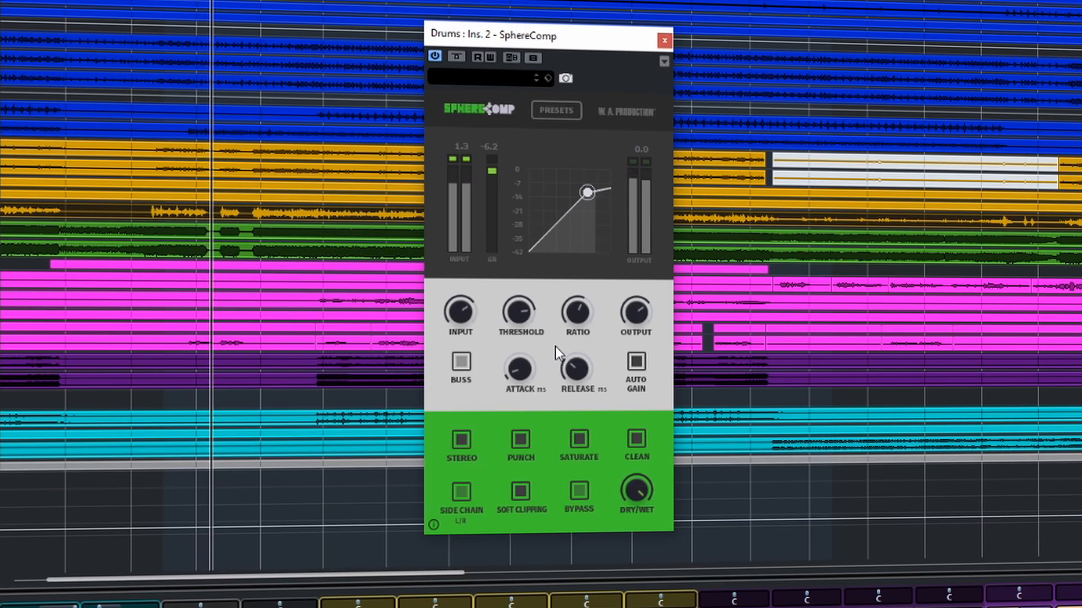
# Readjust the Drums compressor's ratio, lengthen its attack and release, and lower the threshold
pyautogui.moveTo(576, 315); pyautogui.dragTo(570, 293)
pyautogui.moveTo(587, 353); pyautogui.dragTo(604, 325)
pyautogui.moveTo(519, 314); pyautogui.dragTo(525, 340)
# Switch off Punch, Saturate and Clean on the drums, and compare Buss mode on and off, leaving it on
pyautogui.click(522, 439)
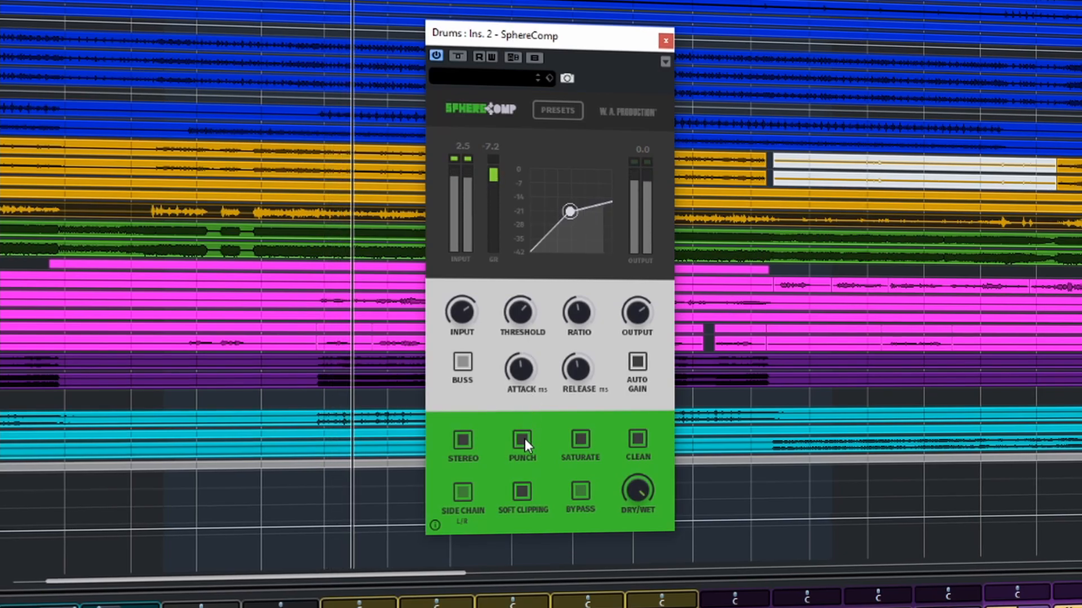
pyautogui.click(578, 438)
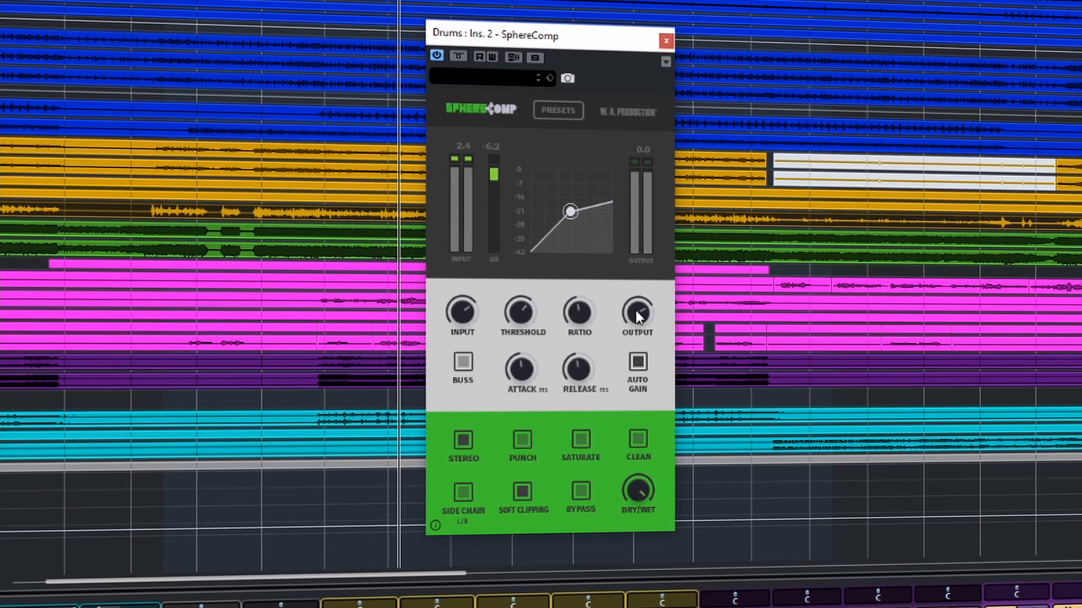
pyautogui.click(462, 361)
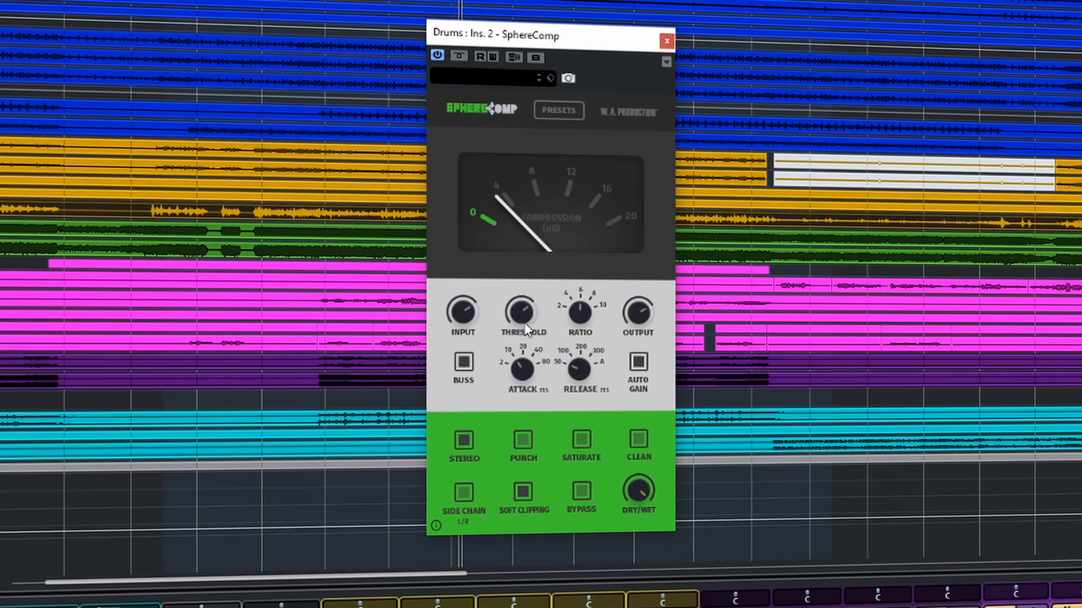
pyautogui.click(467, 360)
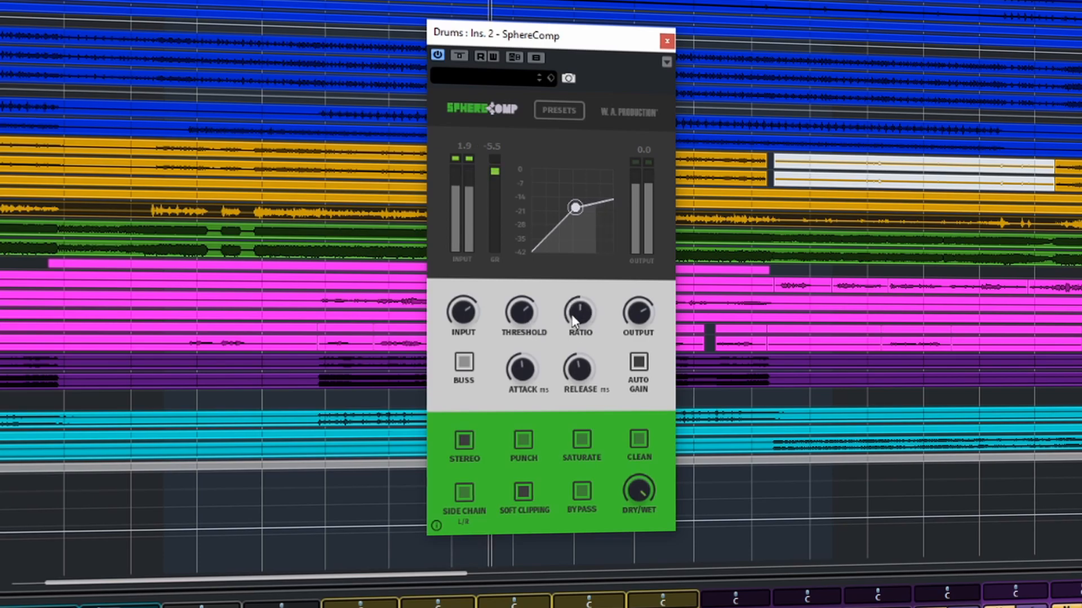
pyautogui.click(471, 361)
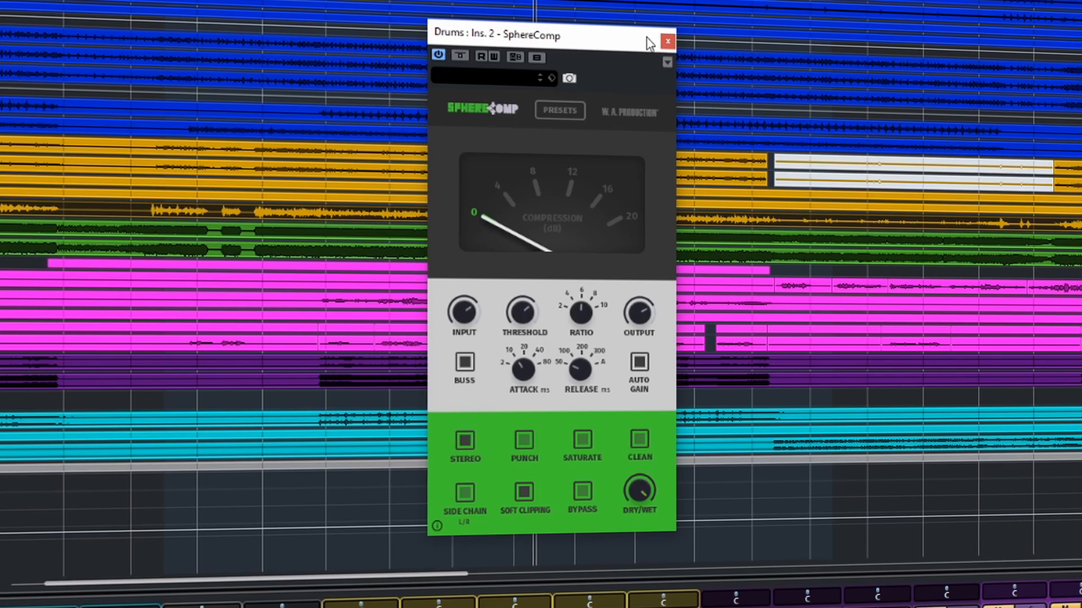
# Close the Drums SphereComp window, open SphereComp on the Bass Guitar channel and start playback
pyautogui.moveTo(650, 43); pyautogui.dragTo(765, 131)
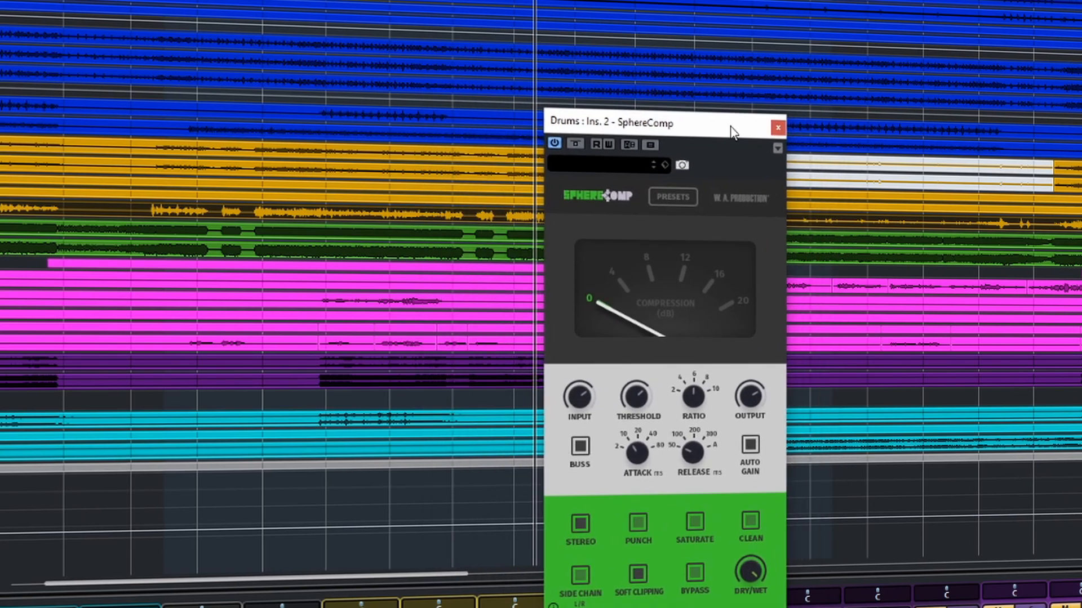
pyautogui.click(778, 129)
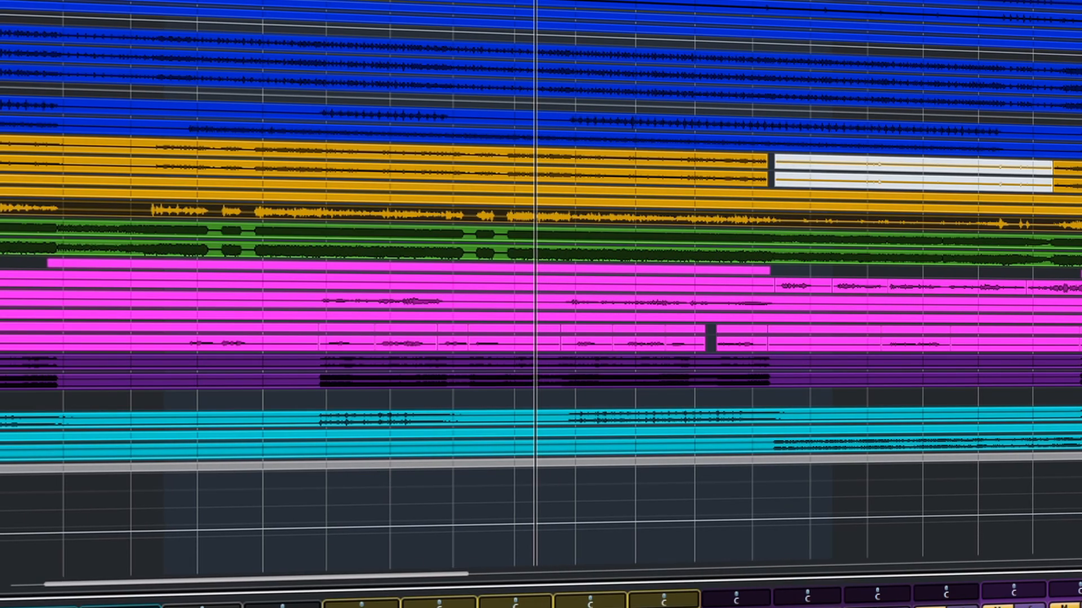
pyautogui.scroll(2, 640, 413)
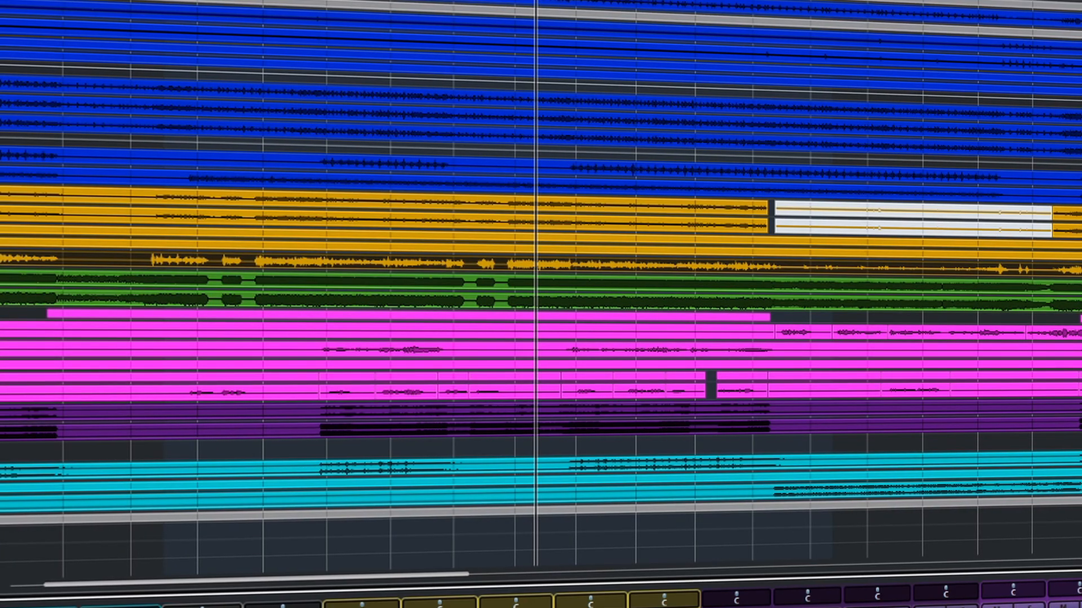
pyautogui.press('e')
pyautogui.press('e')
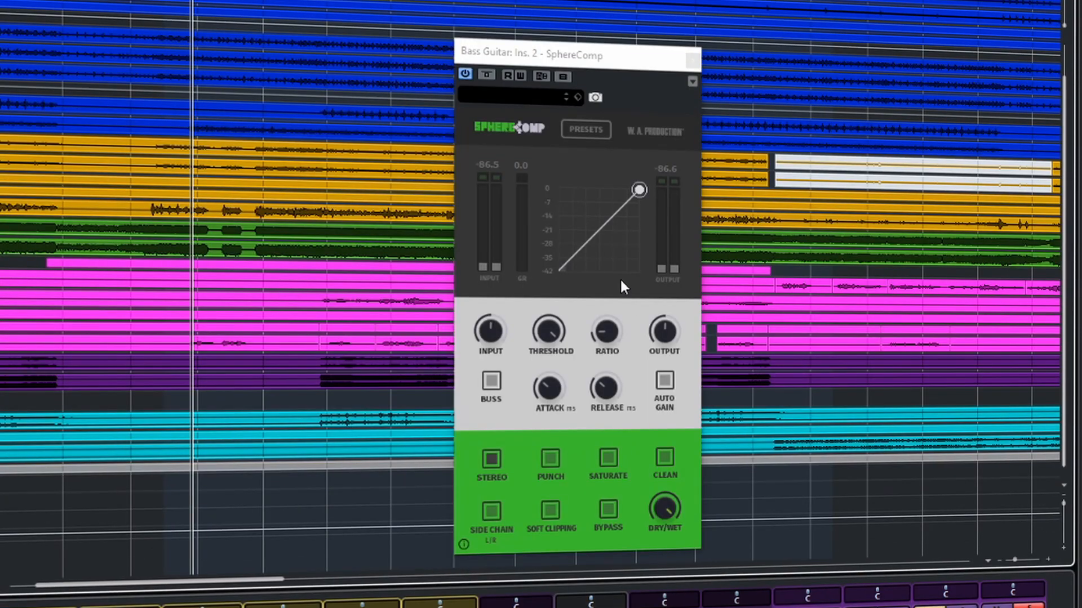
pyautogui.press('space')
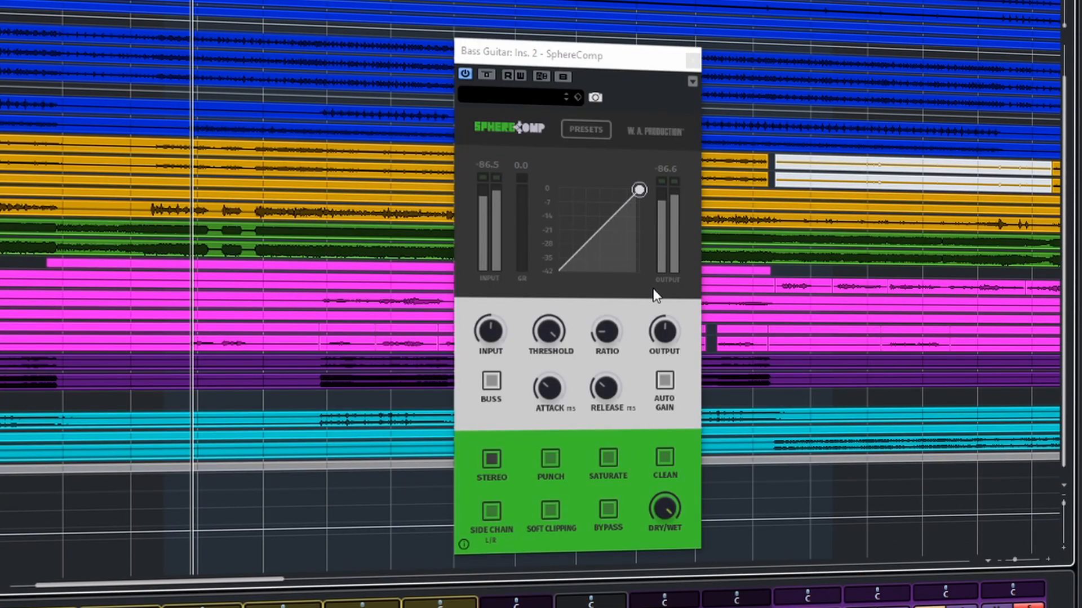
# Enable Auto Gain, Saturate and Soft Clipping on the Bass Guitar compressor, raising its ratio and lowering its threshold
pyautogui.click(665, 382)
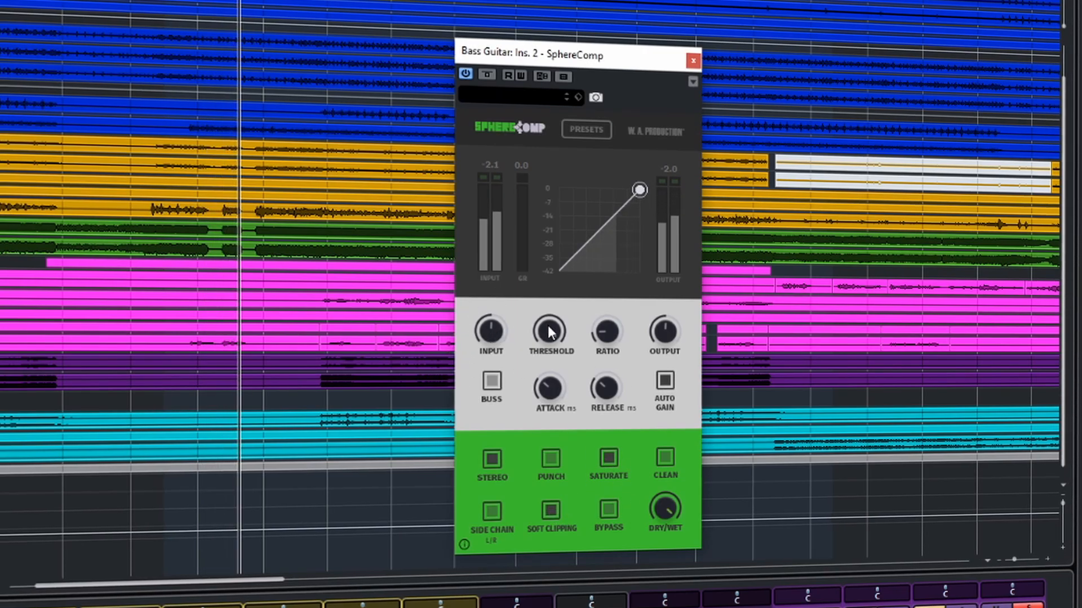
pyautogui.moveTo(610, 335); pyautogui.dragTo(620, 315)
pyautogui.moveTo(548, 334)
pyautogui.mouseDown()
pyautogui.moveTo(505, 307)
pyautogui.moveTo(514, 302)
pyautogui.moveTo(554, 344)
pyautogui.mouseUp()
# Adjust the Bass Guitar compressor's attack, shorten its release, and drive it with more input and a lower threshold
pyautogui.moveTo(552, 388); pyautogui.dragTo(558, 436)
pyautogui.moveTo(605, 390); pyautogui.dragTo(582, 454)
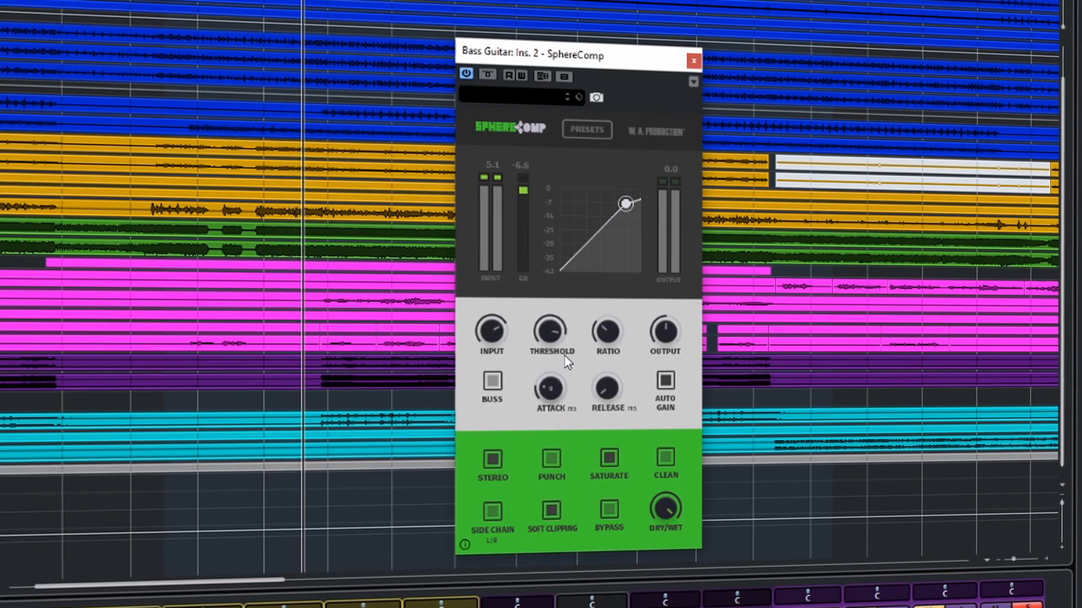
pyautogui.moveTo(565, 329); pyautogui.dragTo(556, 350)
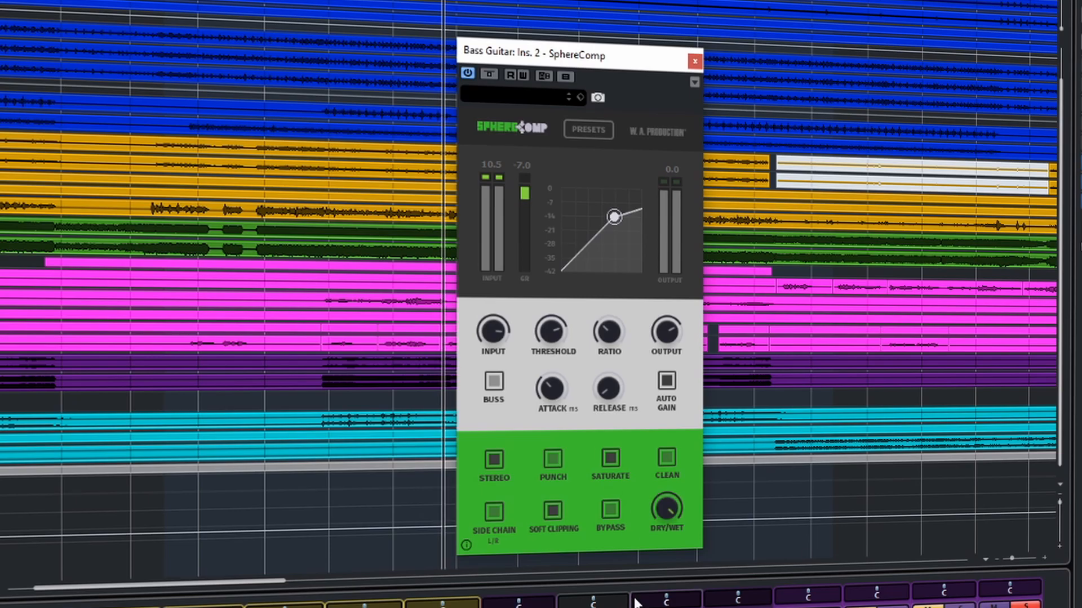
# Lower the Bass Guitar compressor's ratio, fine-tune its threshold and lengthen the release
pyautogui.moveTo(624, 298); pyautogui.dragTo(620, 347)
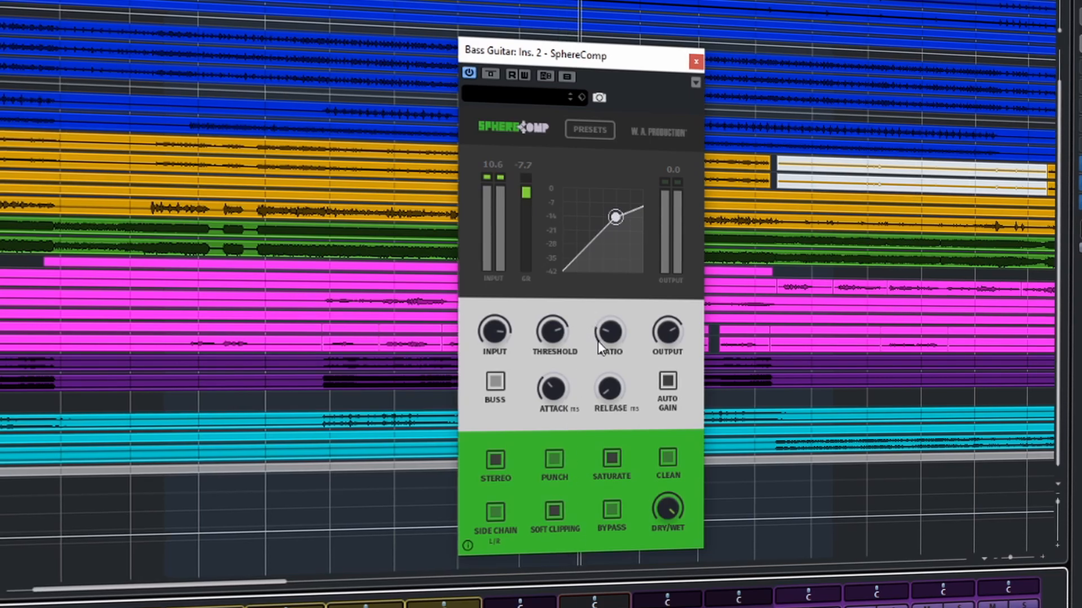
pyautogui.moveTo(552, 337)
pyautogui.scroll(-1, 553, 330)
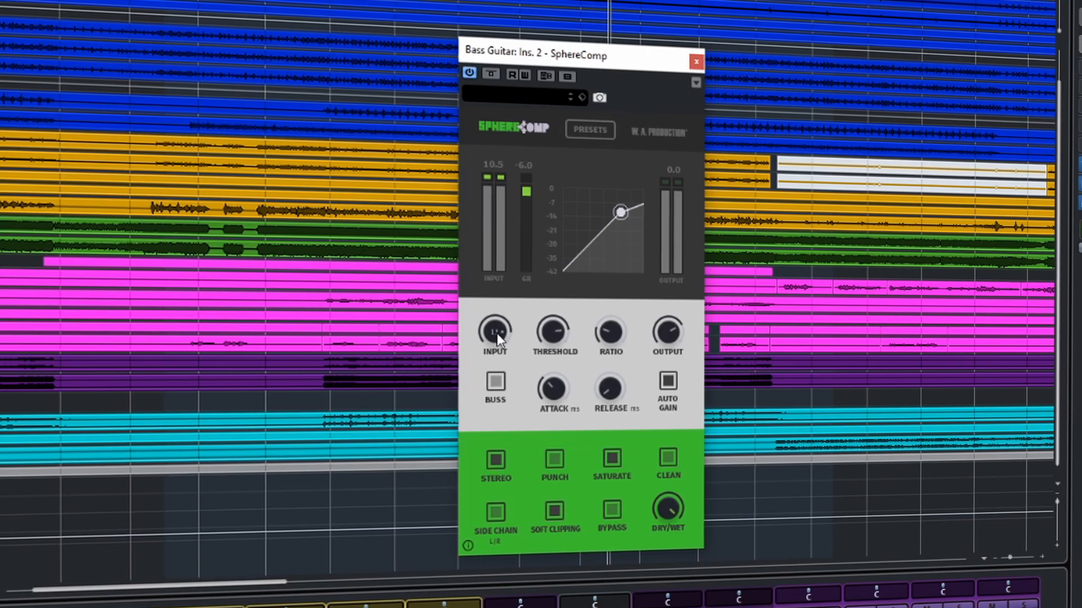
pyautogui.scroll(-1, 552, 336)
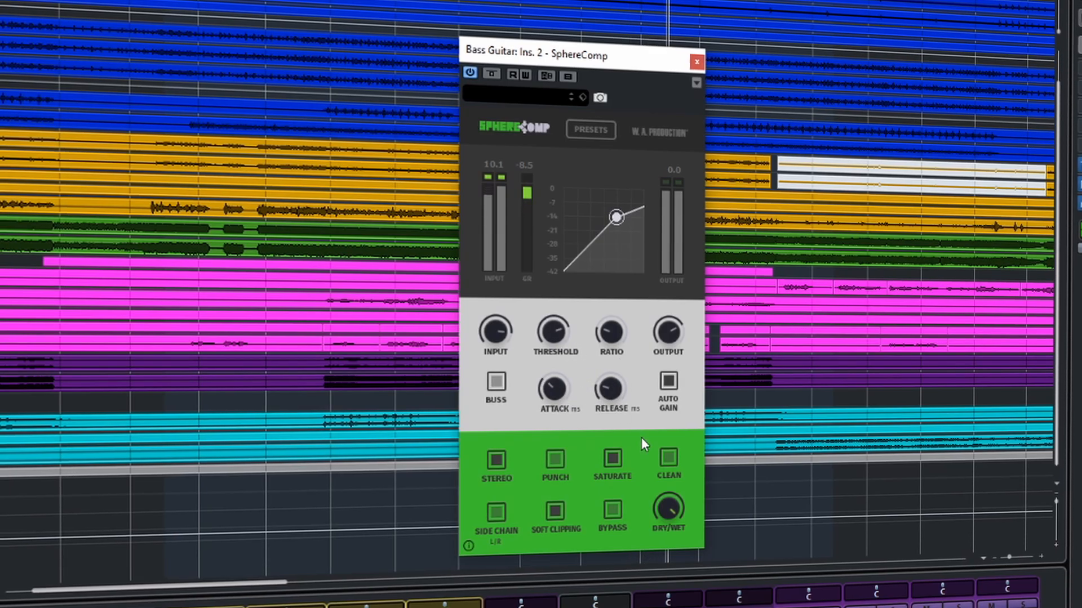
# Audition Punch on the Bass Guitar compressor by switching it on and back off during playback
pyautogui.click(556, 462)
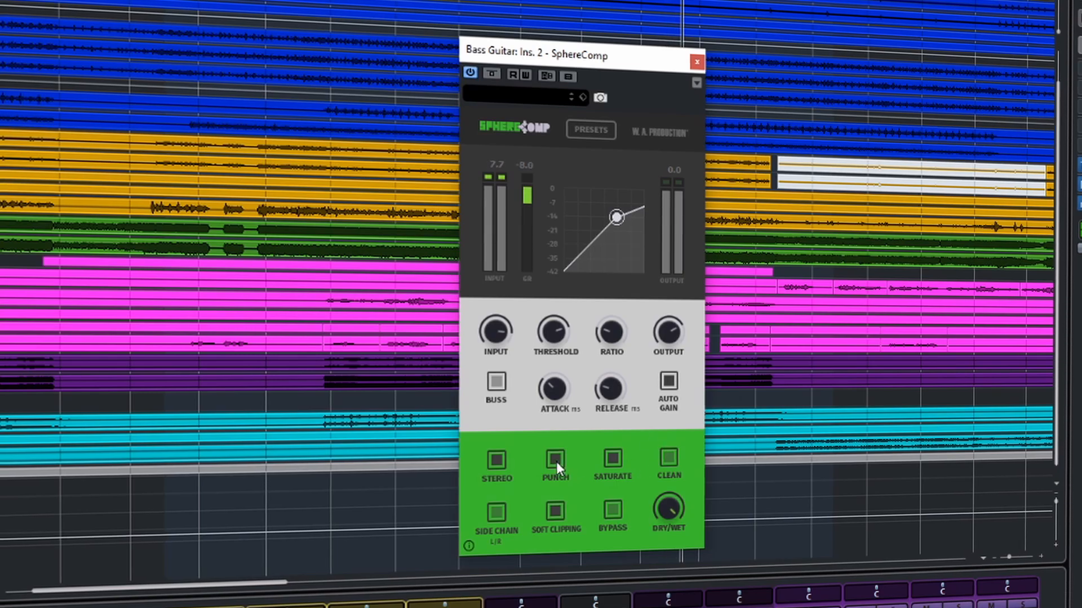
pyautogui.click(556, 460)
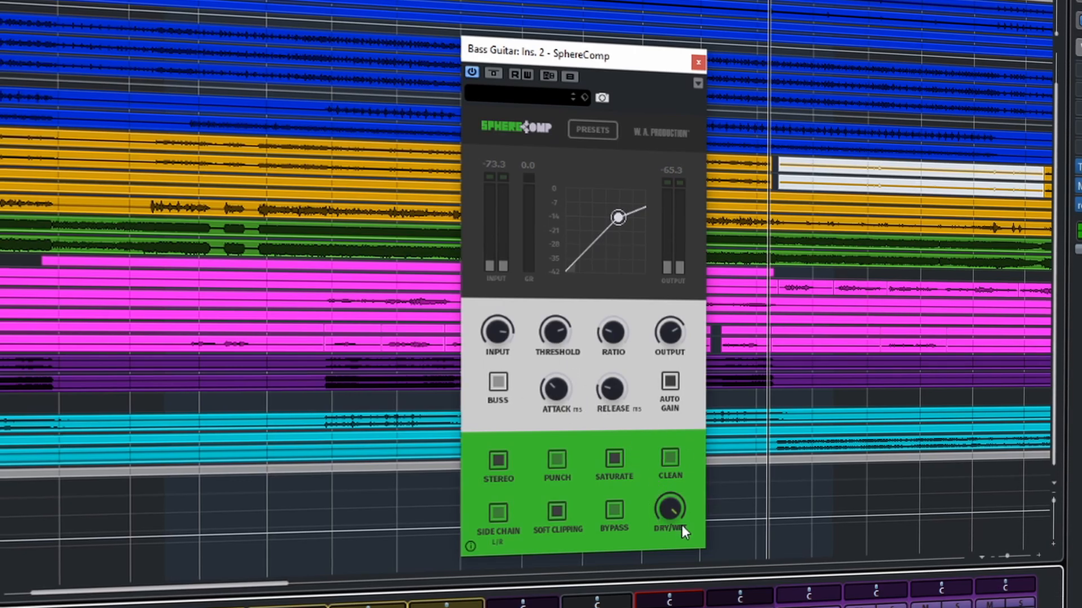
# Replace the Bass Guitar SphereComp window with the Lead Vox one and start playback from an earlier point in the song
pyautogui.click(670, 606)
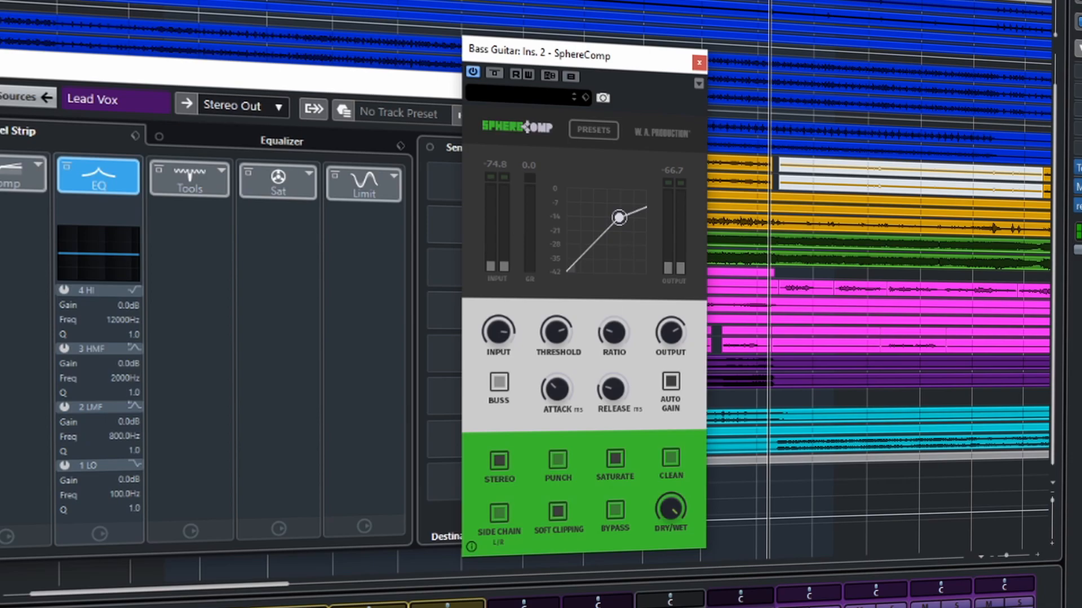
pyautogui.click(698, 62)
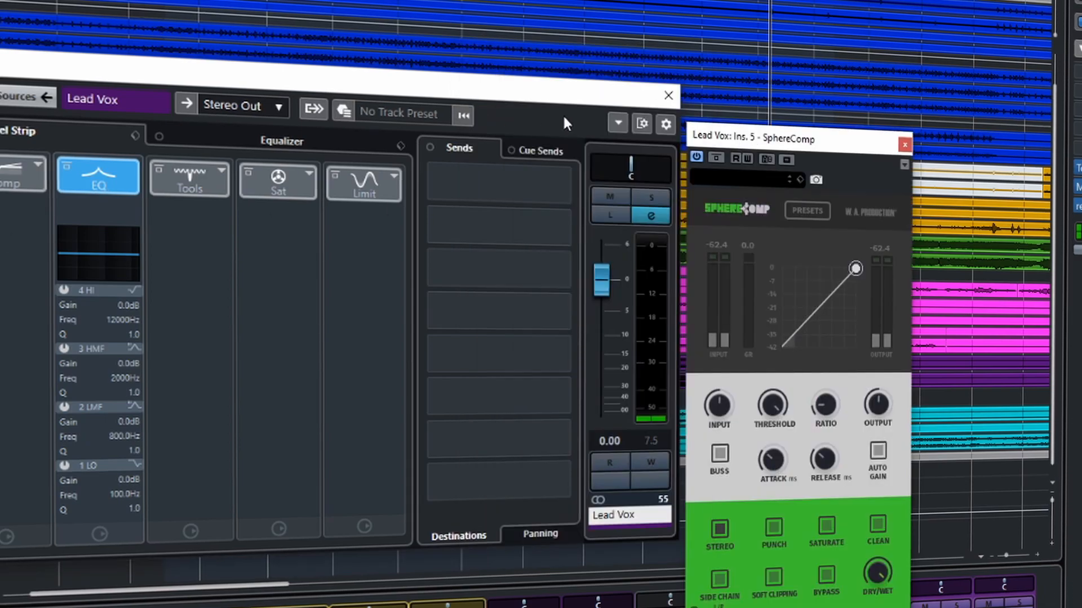
pyautogui.click(677, 100)
pyautogui.moveTo(812, 140); pyautogui.dragTo(537, 56)
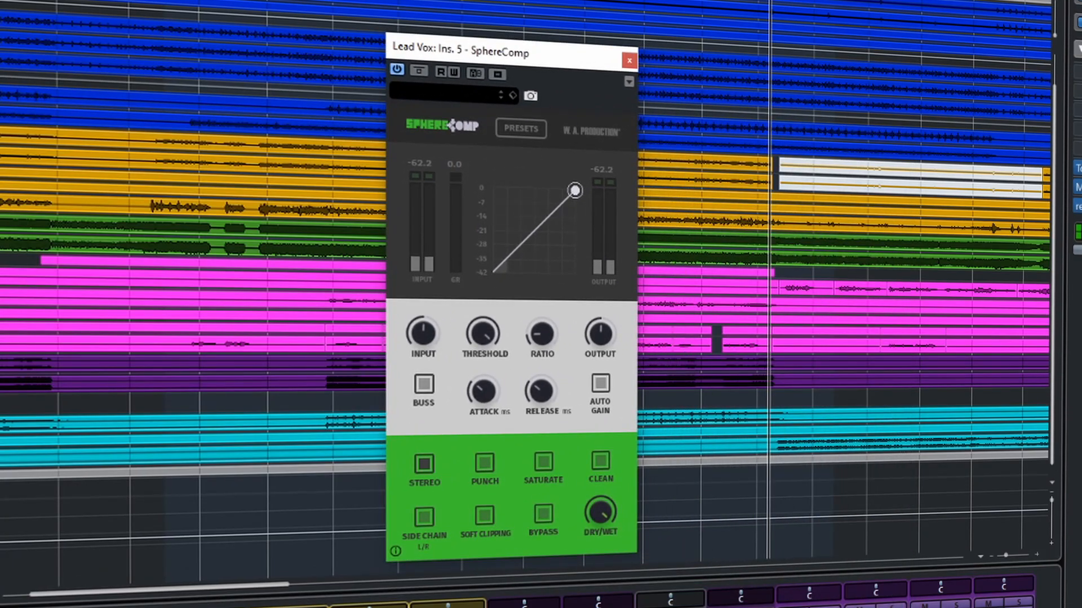
pyautogui.click(181, 2)
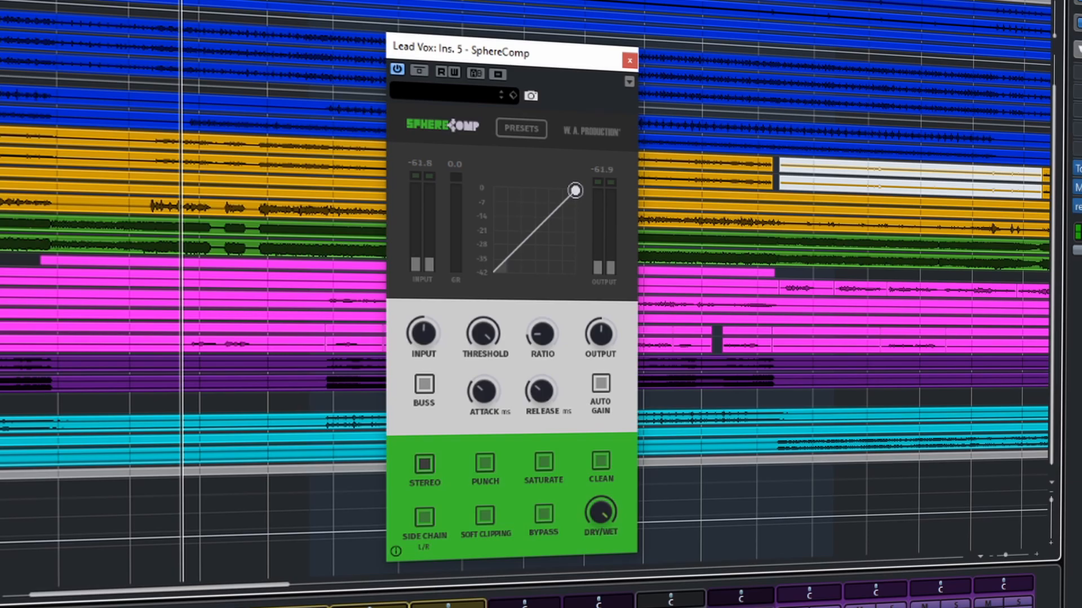
pyautogui.press('space')
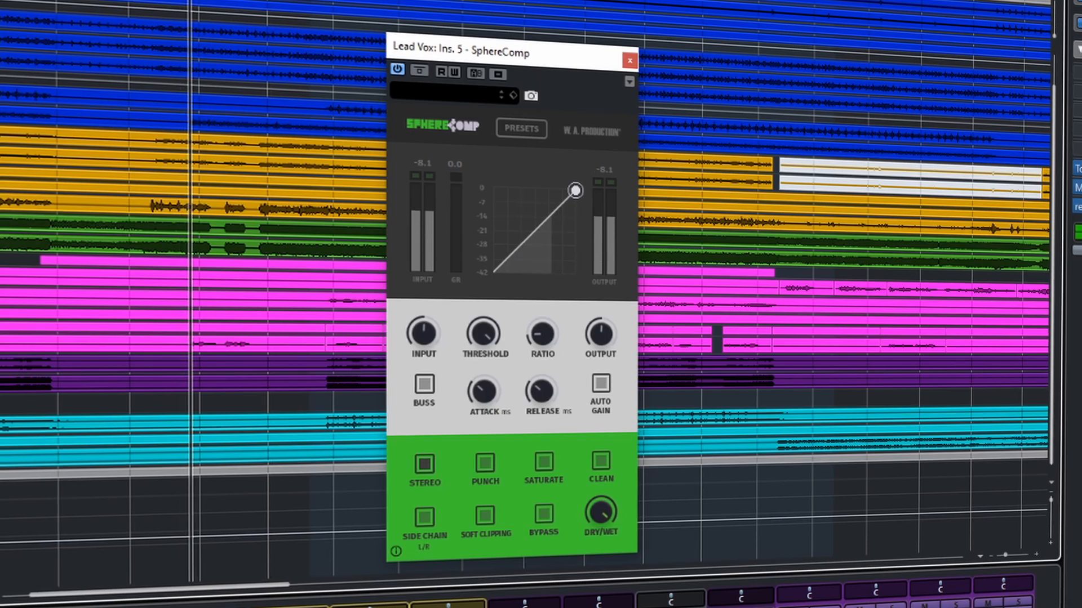
# Enable Auto Gain, Soft Clipping and Saturate on the Lead Vox compressor, lowering its threshold and raising its input and output
pyautogui.click(603, 386)
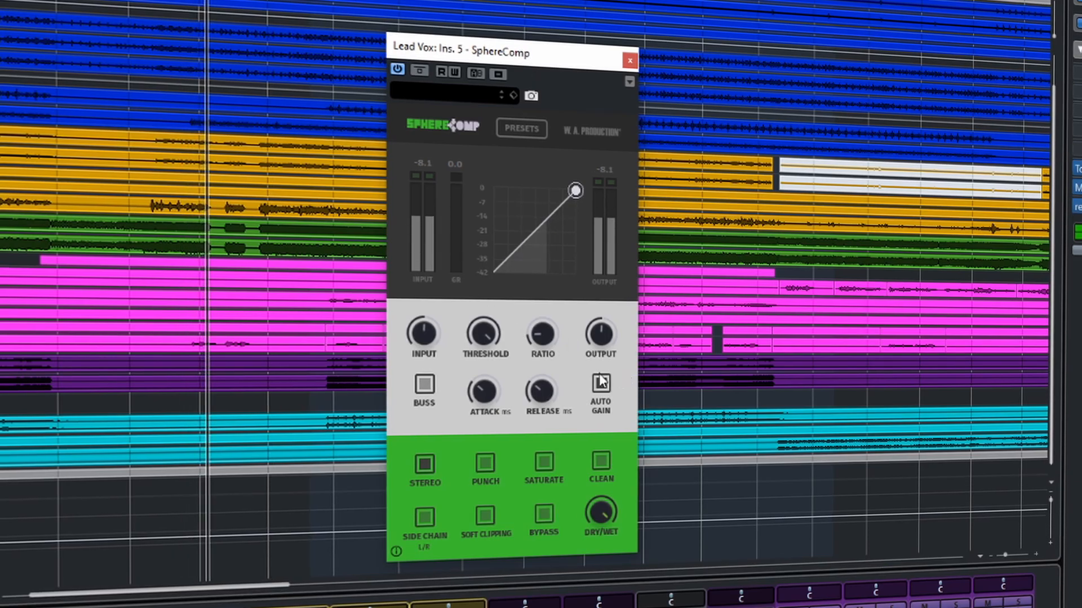
pyautogui.moveTo(484, 333); pyautogui.dragTo(486, 398)
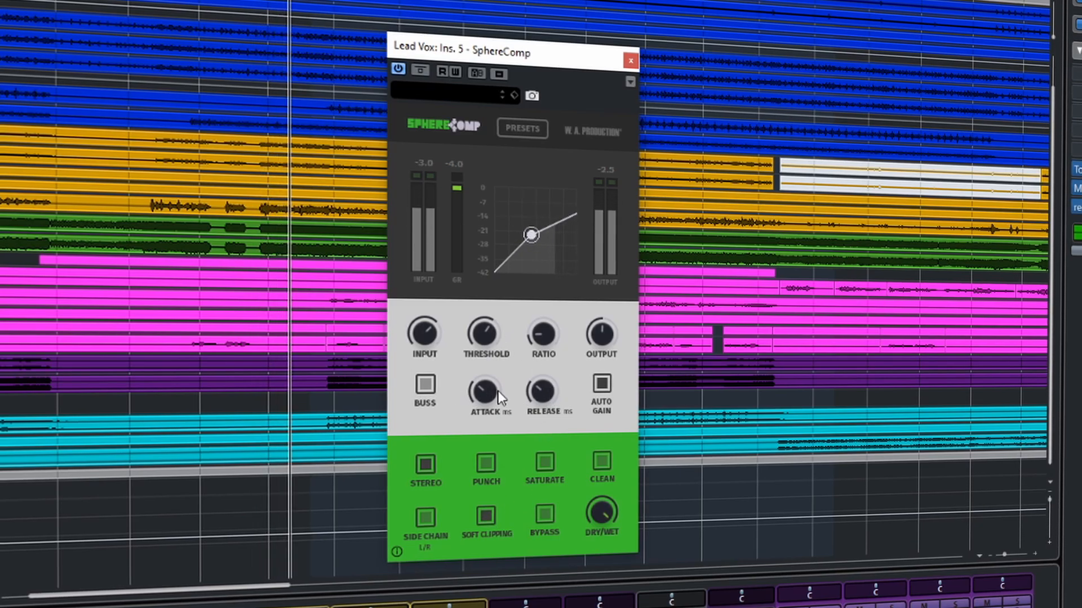
pyautogui.moveTo(424, 334); pyautogui.dragTo(433, 309)
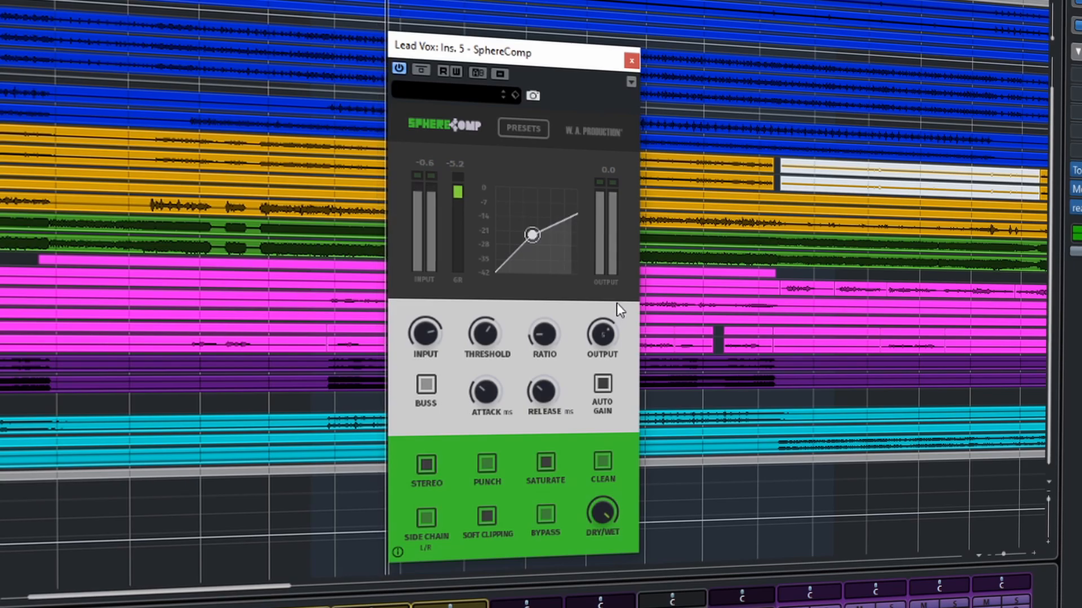
pyautogui.moveTo(617, 303); pyautogui.dragTo(616, 311)
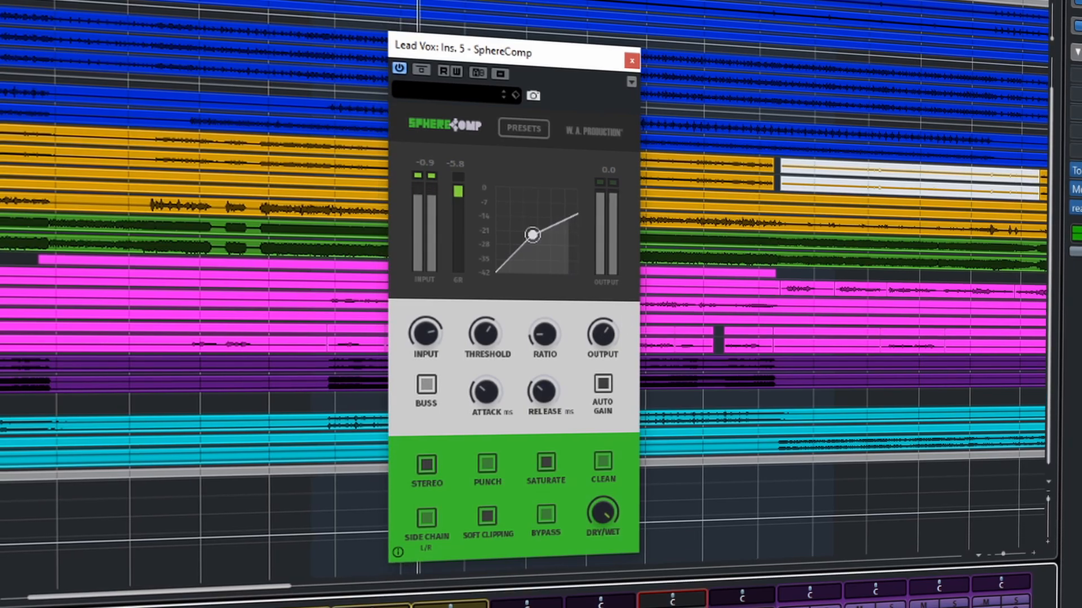
# Reduce the Lead Vox compressor's Dry/Wet mix, fine-tune the blend by ear and raise the threshold slightly
pyautogui.moveTo(602, 513); pyautogui.dragTo(603, 574)
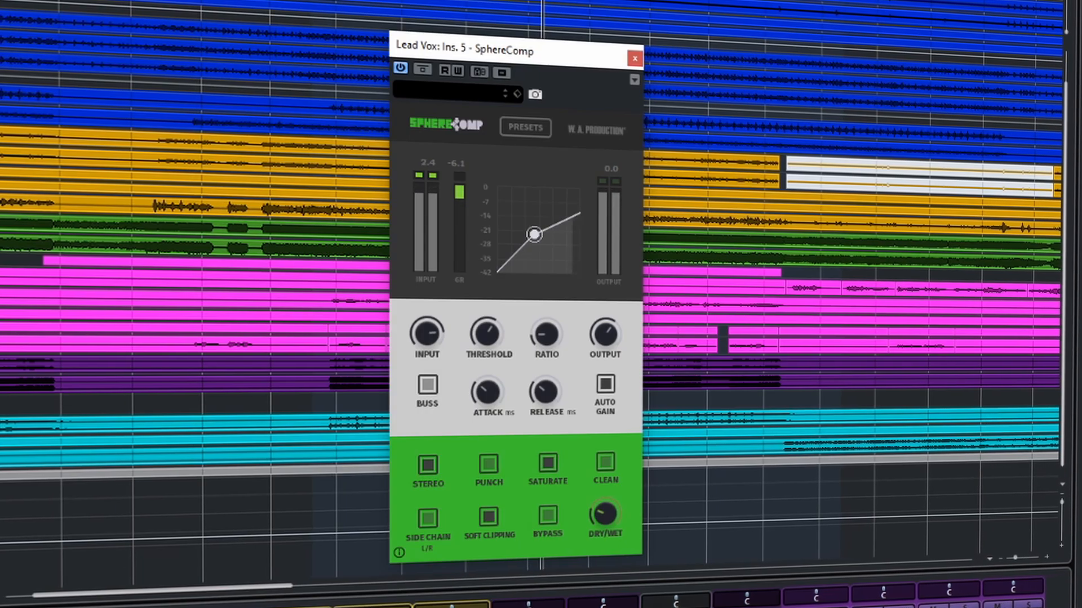
pyautogui.moveTo(611, 522); pyautogui.dragTo(614, 511)
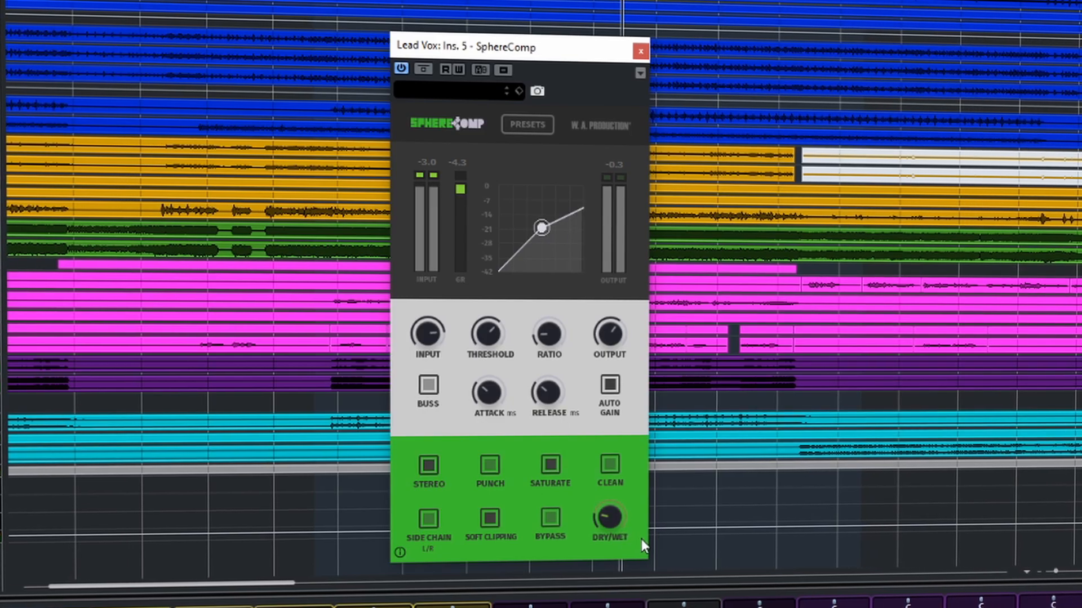
pyautogui.moveTo(621, 524); pyautogui.dragTo(645, 559)
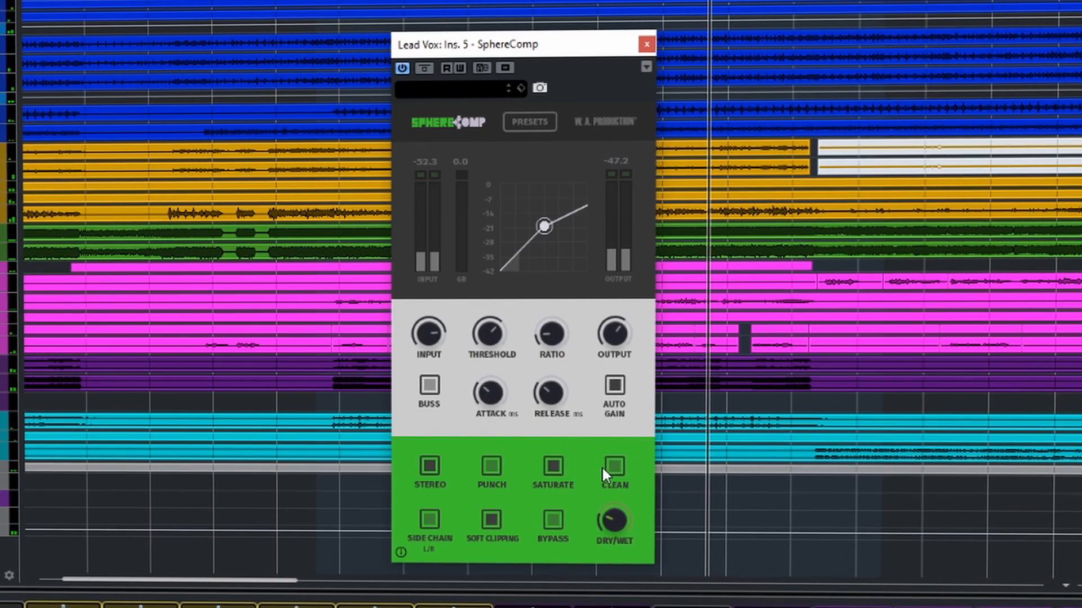
# Close the Lead Vox SphereComp window, open SphereComp on the Backing Vox channel and start playback
pyautogui.click(647, 44)
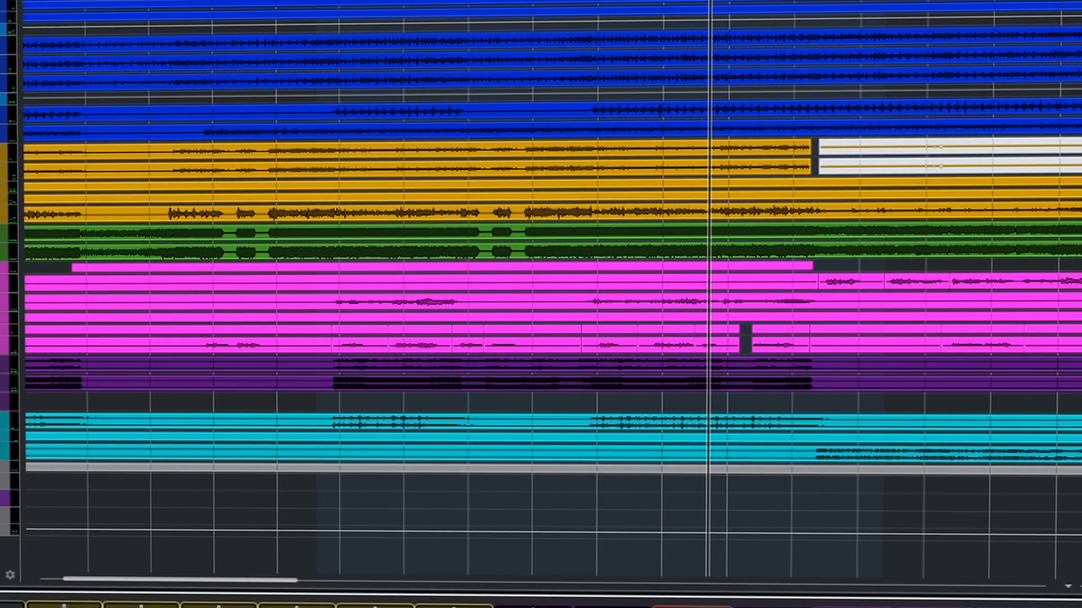
pyautogui.click(798, 606)
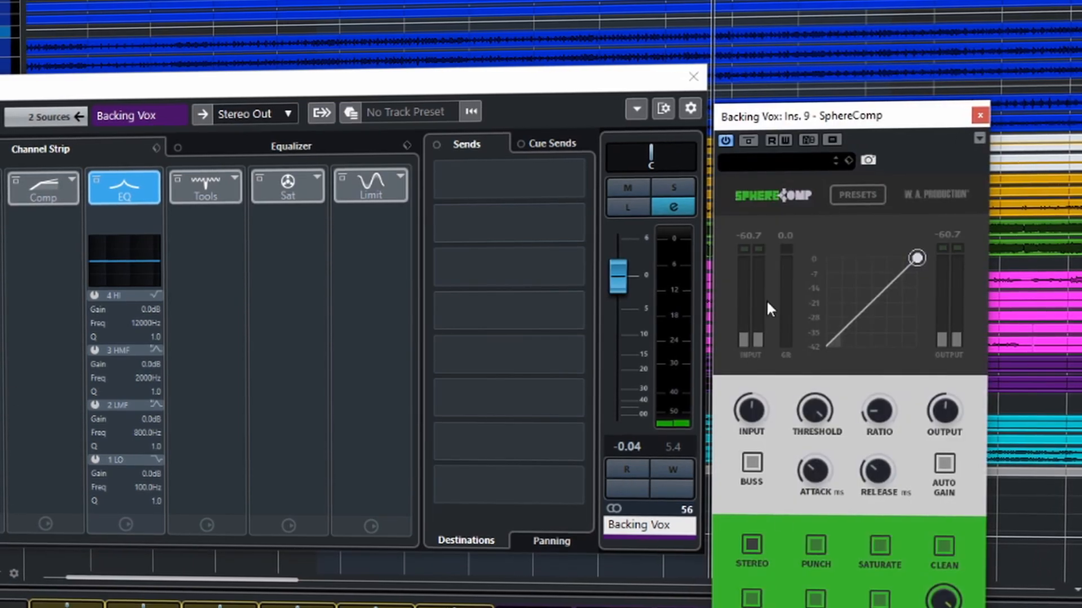
pyautogui.click(694, 78)
pyautogui.moveTo(807, 117); pyautogui.dragTo(470, 44)
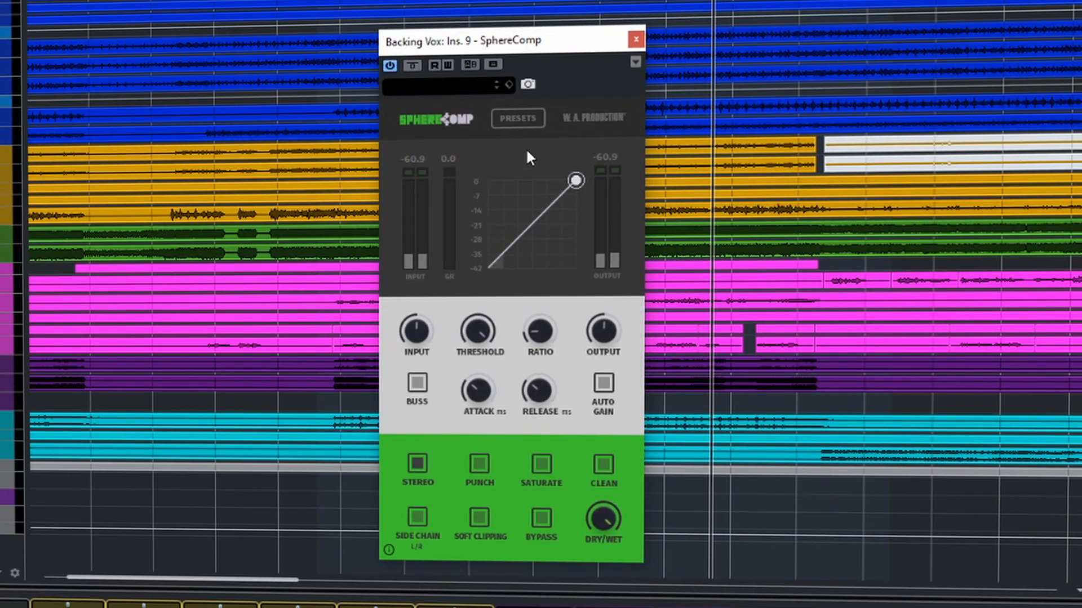
pyautogui.press('space')
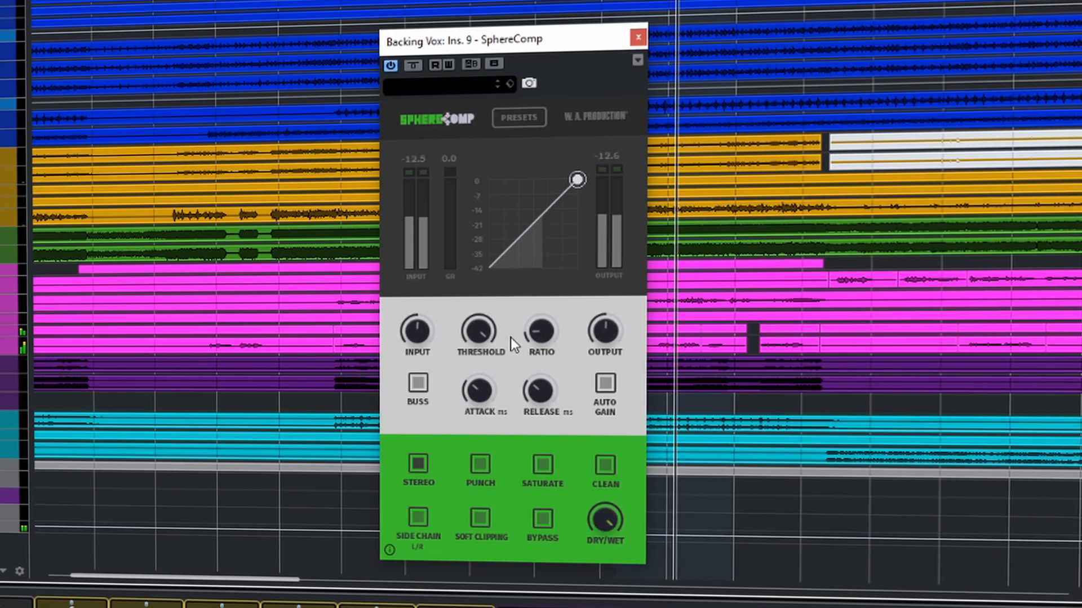
# Raise the Backing Vox compressor's output and input, set its threshold to -23, and enable Soft Clipping, Auto Gain, Saturate and Buss
pyautogui.moveTo(606, 307); pyautogui.dragTo(610, 289)
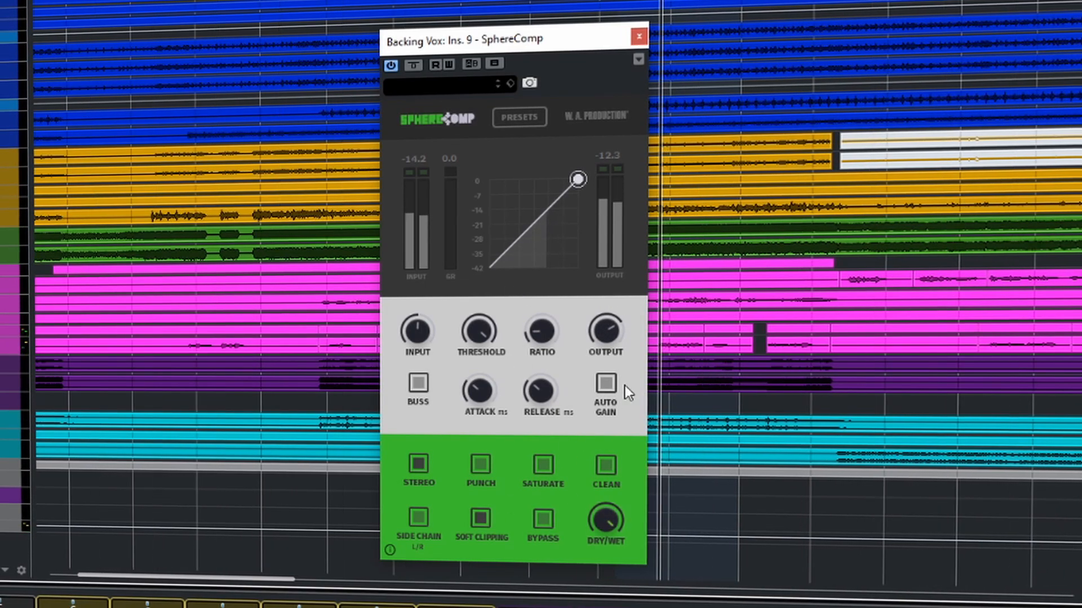
pyautogui.moveTo(421, 313); pyautogui.dragTo(430, 285)
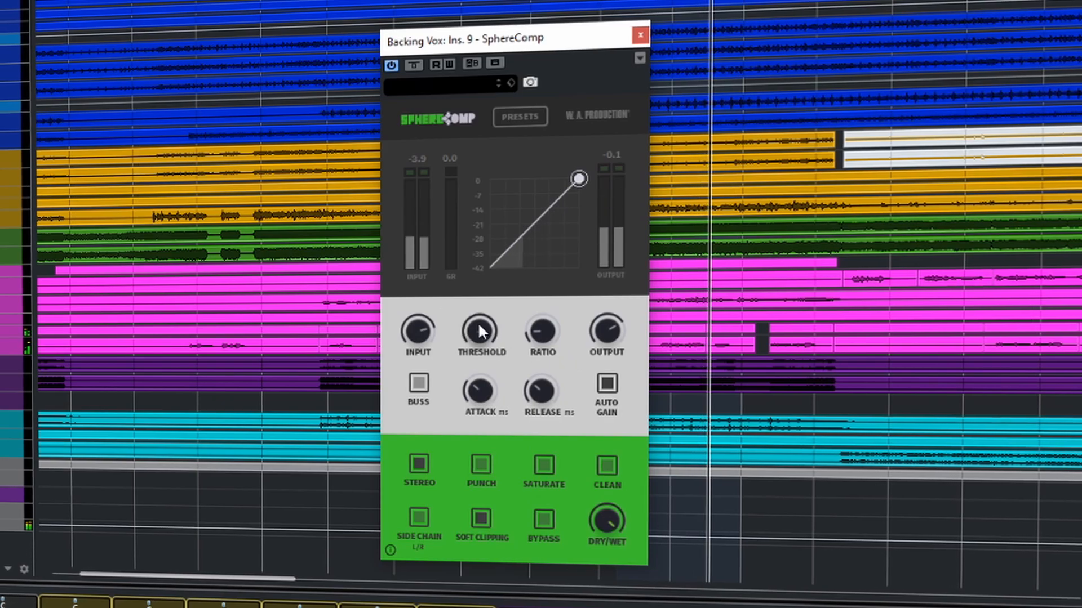
pyautogui.moveTo(479, 334); pyautogui.dragTo(479, 393)
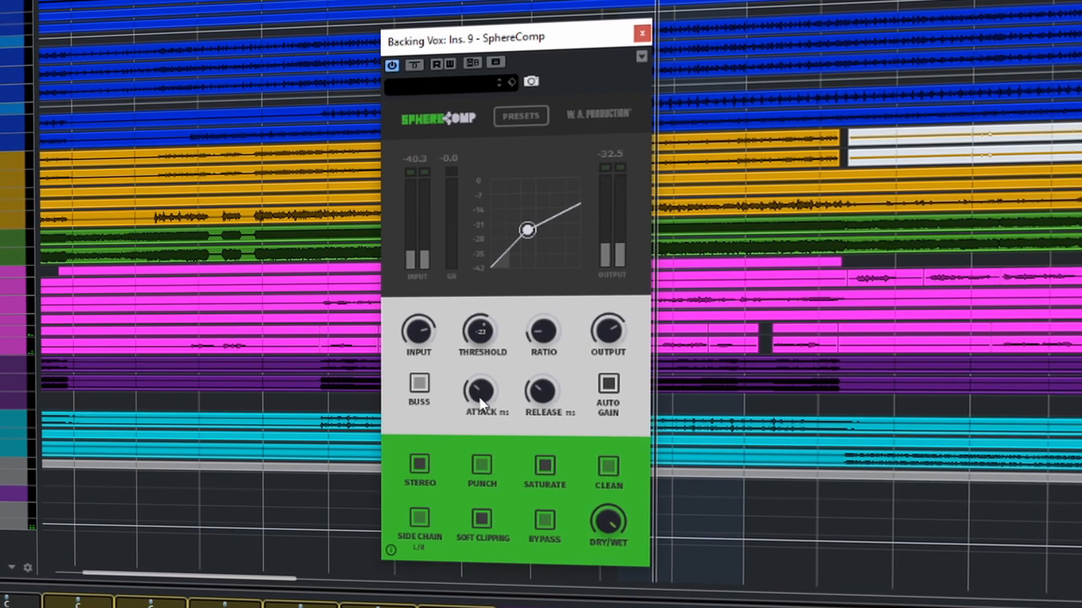
pyautogui.moveTo(481, 400)
pyautogui.mouseDown()
pyautogui.moveTo(477, 446)
pyautogui.moveTo(495, 393)
pyautogui.mouseUp()
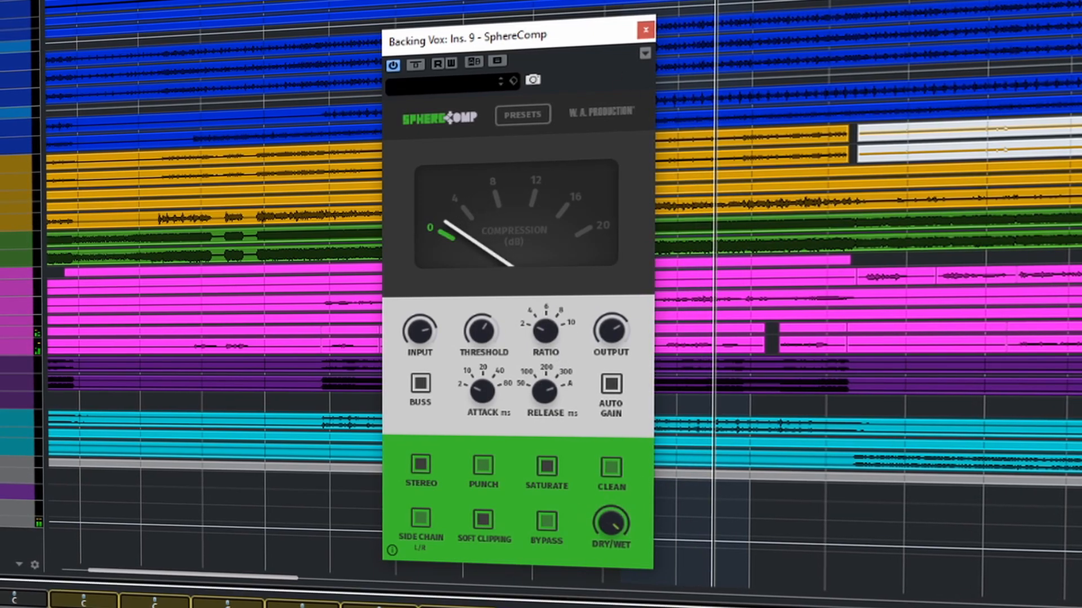
# Restart playback to hear the compressed backing vocals in the full mix, and close the Backing Vox SphereComp window
pyautogui.press('space')
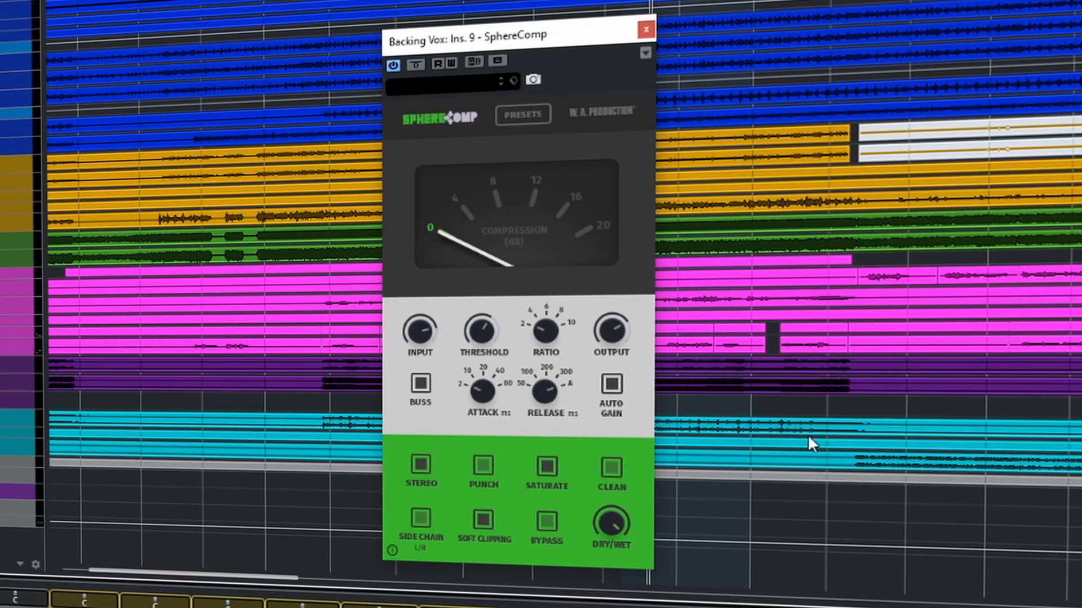
pyautogui.press('space')
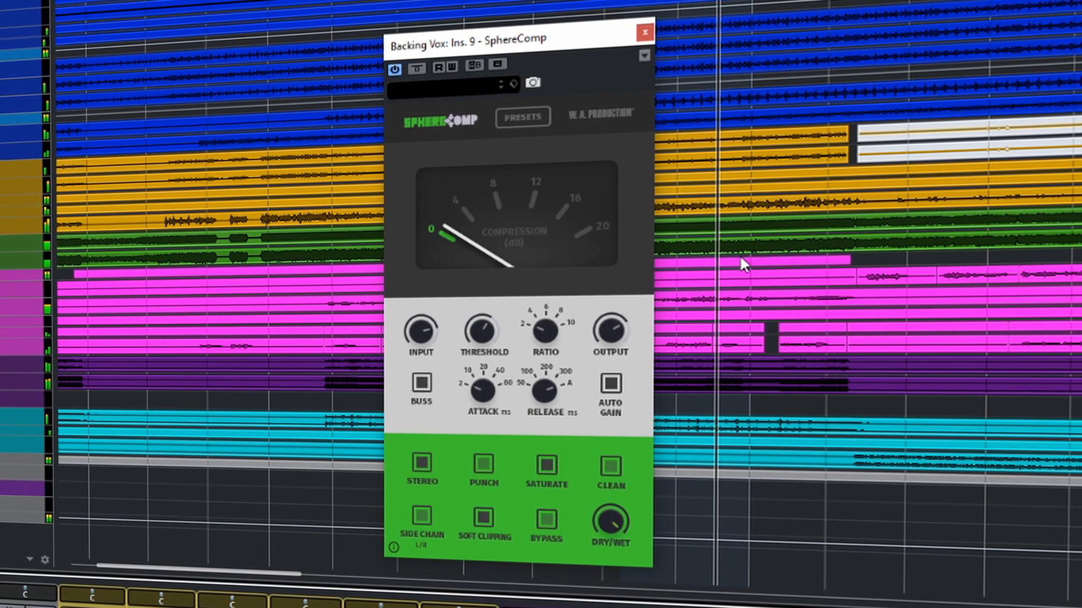
pyautogui.click(642, 34)
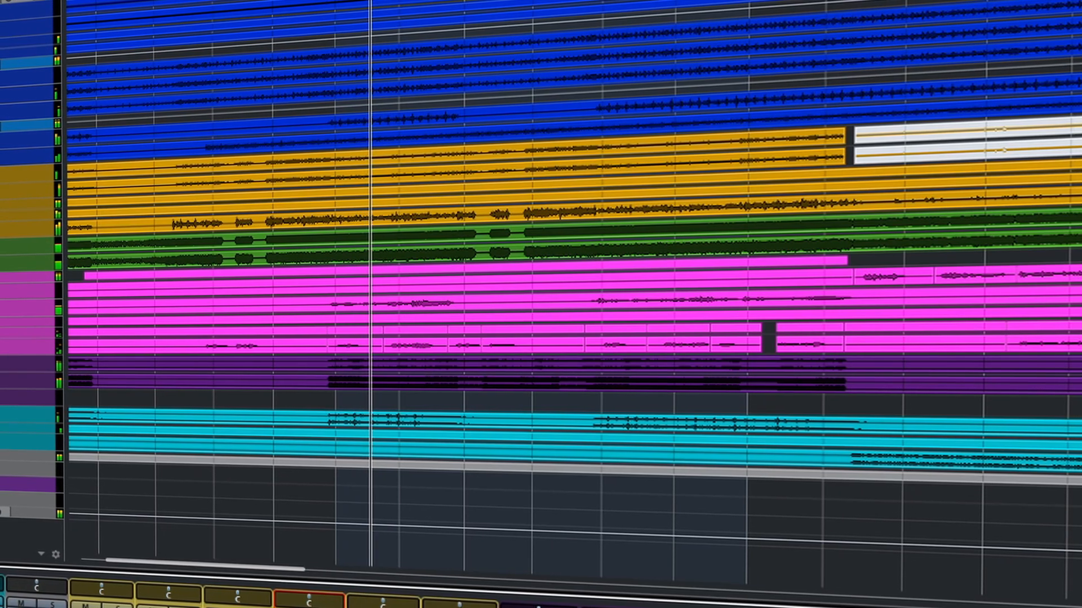
# Reopen SphereComp on the Lead Vox channel, readjust its Dry/Wet blend within the full mix and close the plug-in window
pyautogui.press('g')
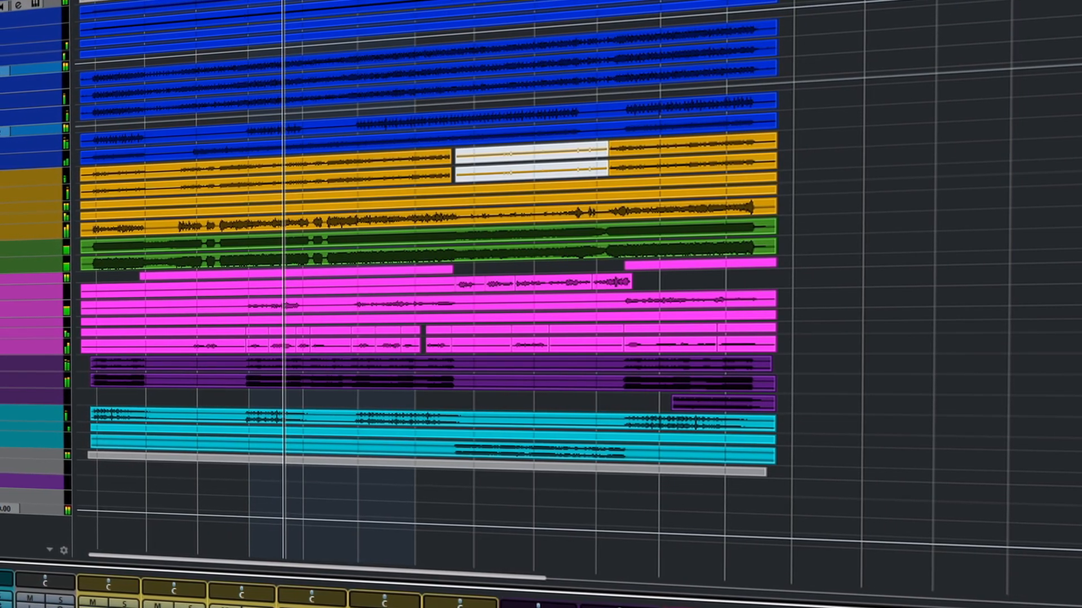
pyautogui.click(676, 607)
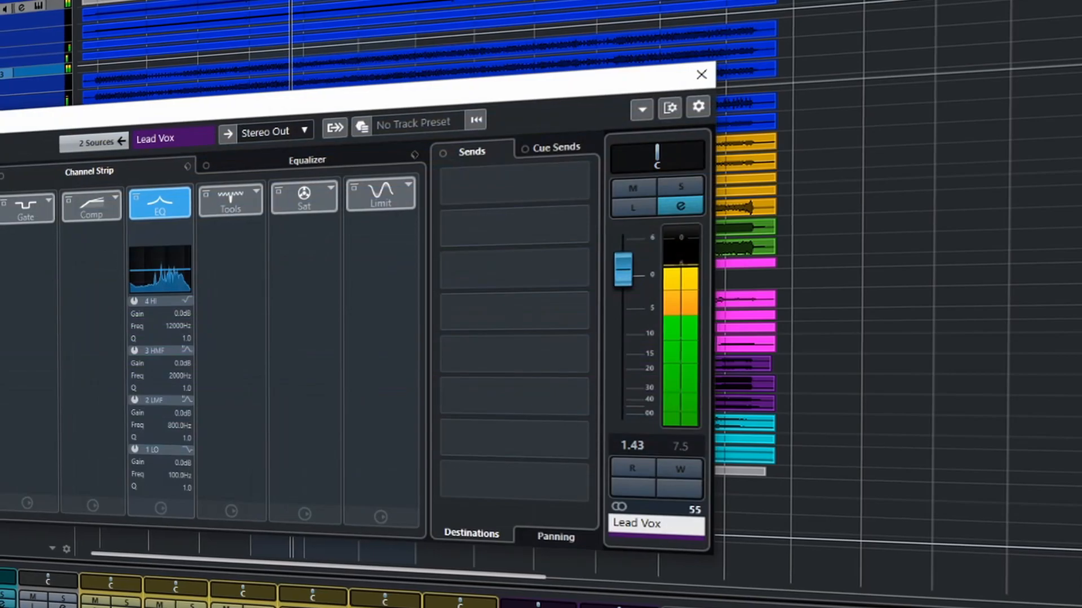
pyautogui.click(2, 337)
pyautogui.moveTo(614, 522)
pyautogui.mouseDown()
pyautogui.moveTo(629, 492)
pyautogui.moveTo(630, 508)
pyautogui.mouseUp()
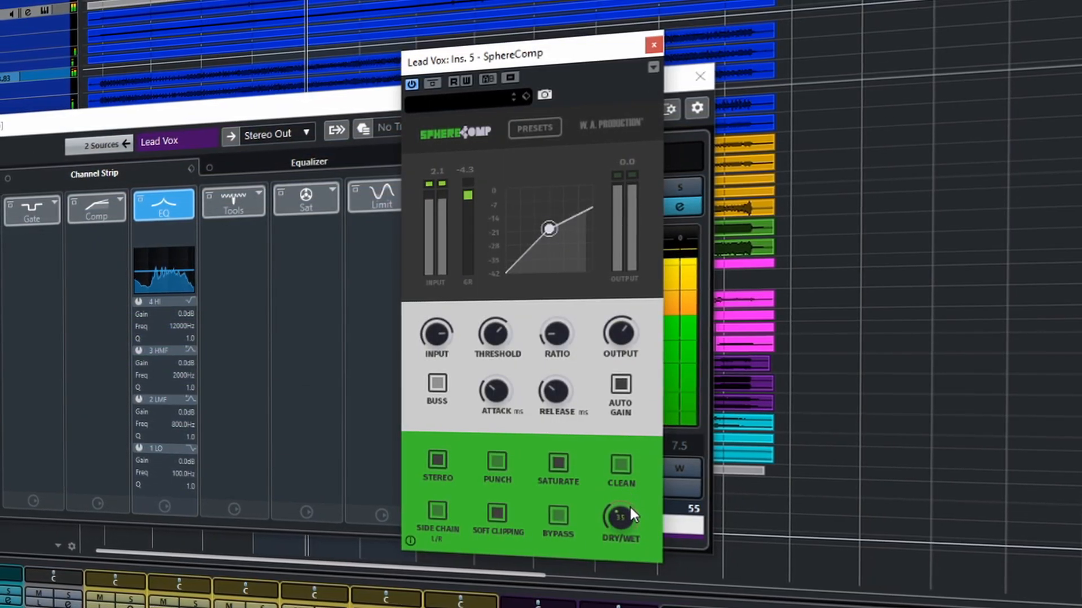
pyautogui.click(654, 45)
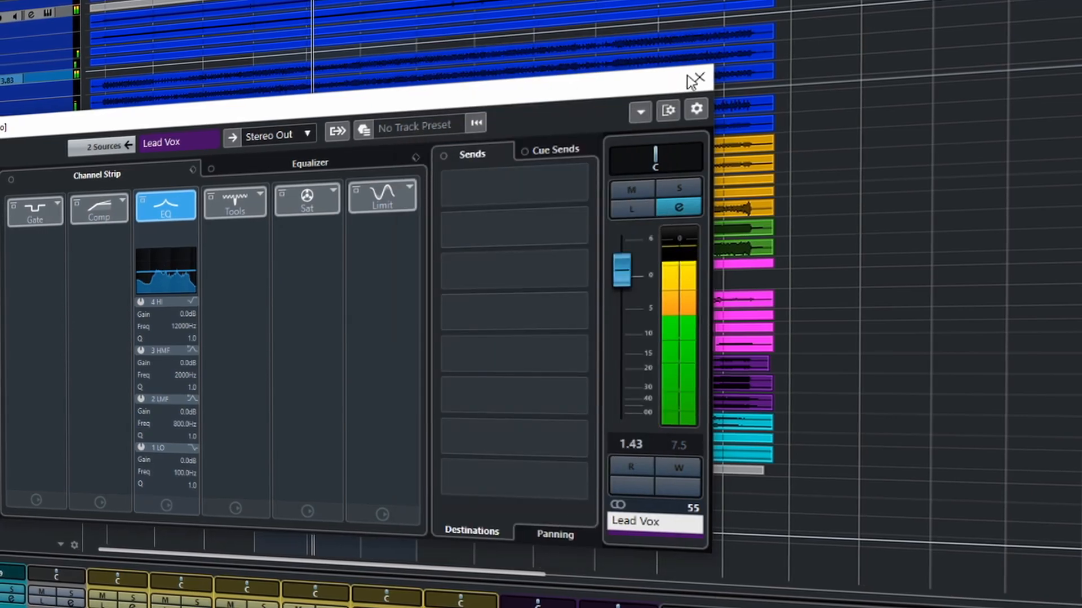